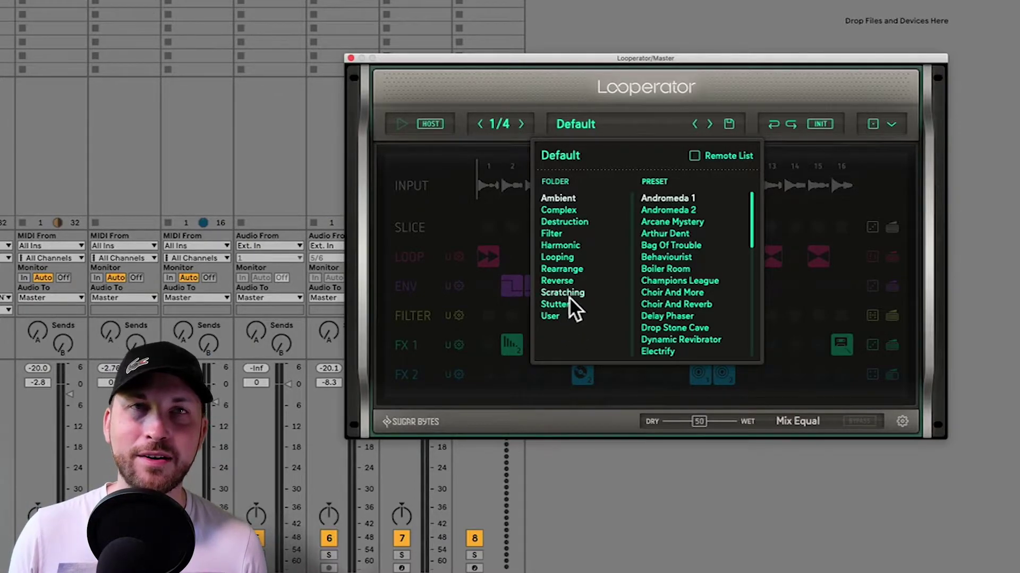
# Load the Abnormal Stutter preset from Looperator's Stutter folder and play the project to audition it
pyautogui.click(564, 305)
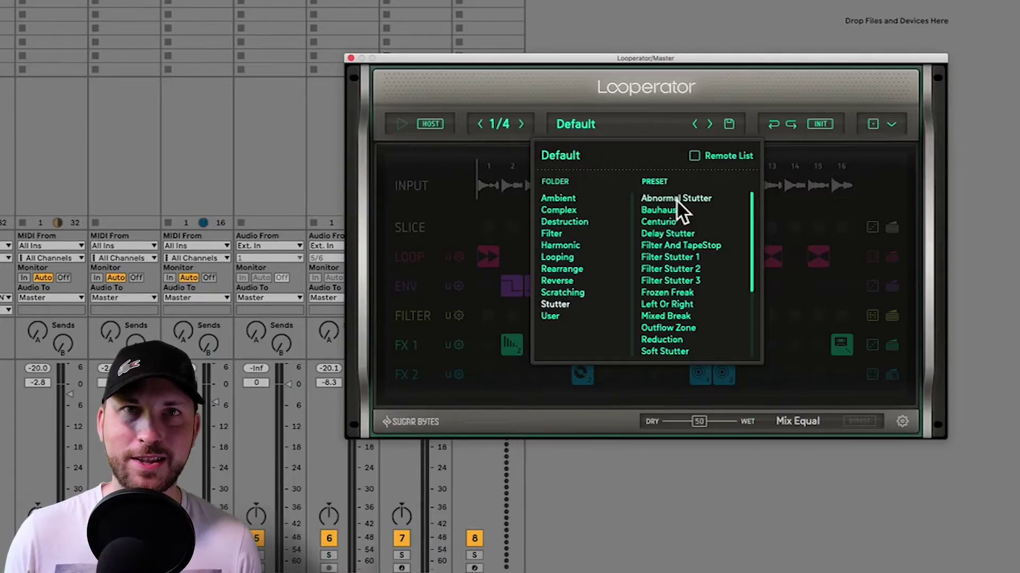
pyautogui.click(676, 200)
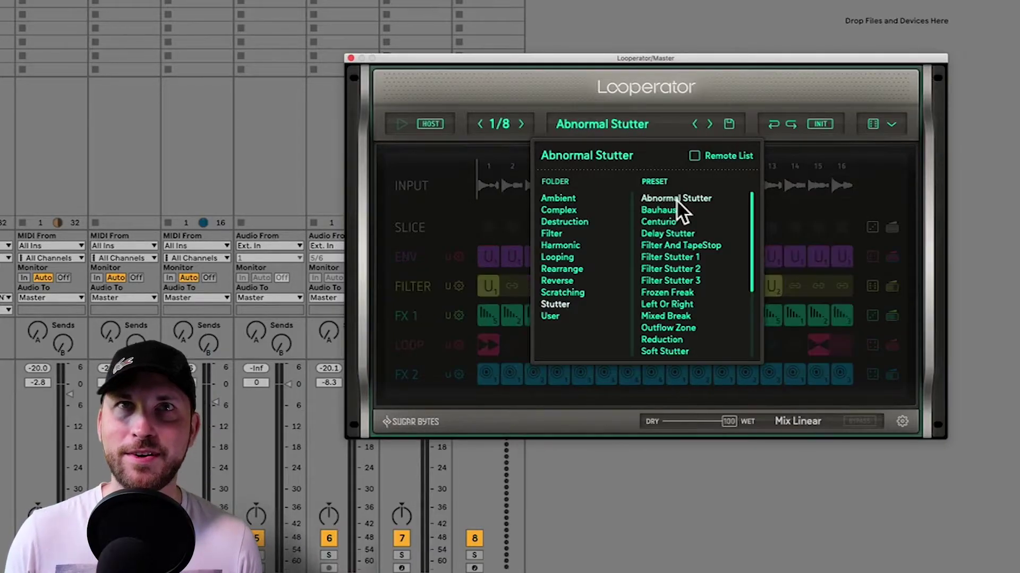
pyautogui.click(670, 126)
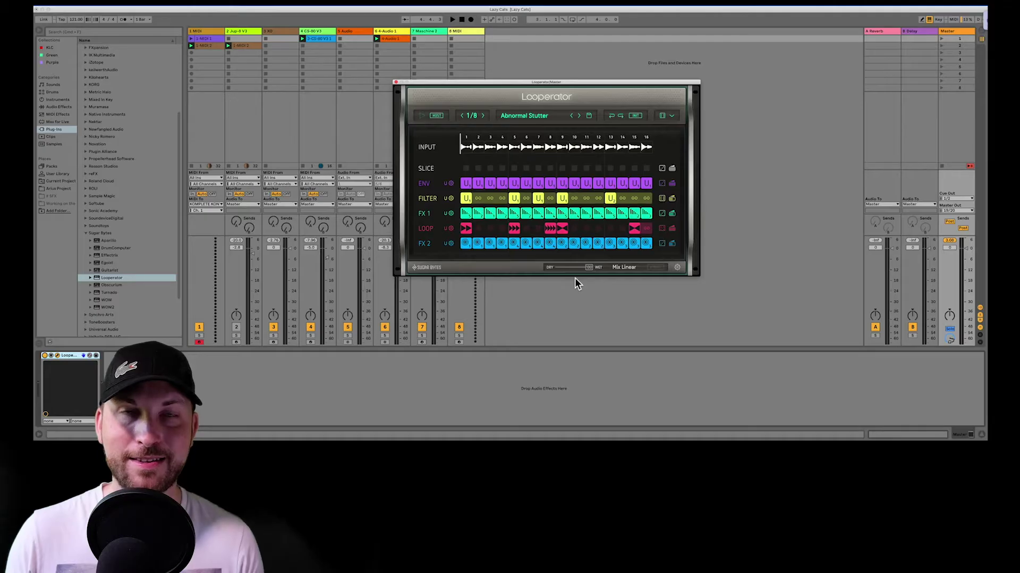
pyautogui.press('space')
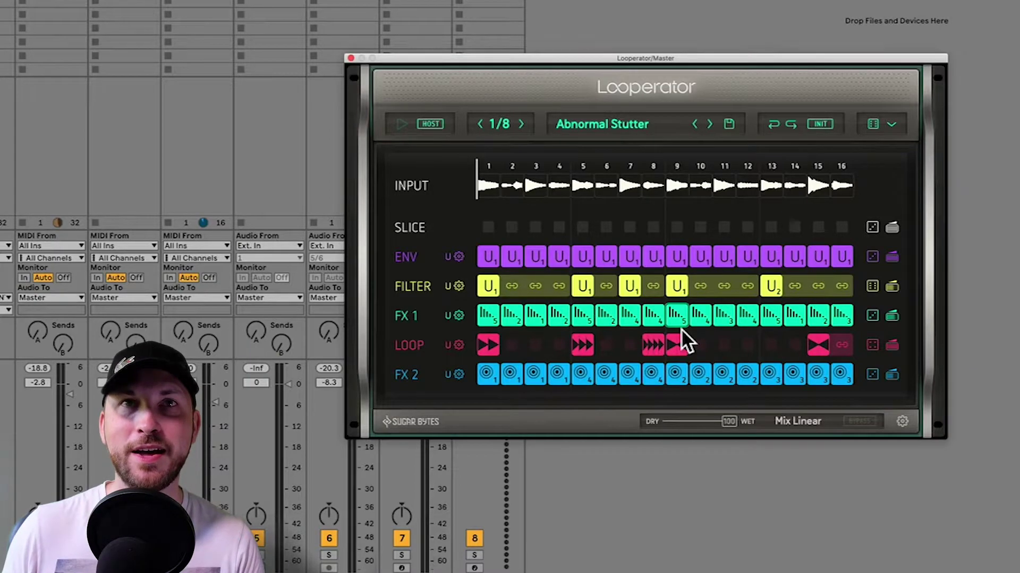
# Audition the following Stutter presets Bauhaus, Centurio, Delay Stutter and Filter And TapeStop one after another with the project playing
pyautogui.click(711, 125)
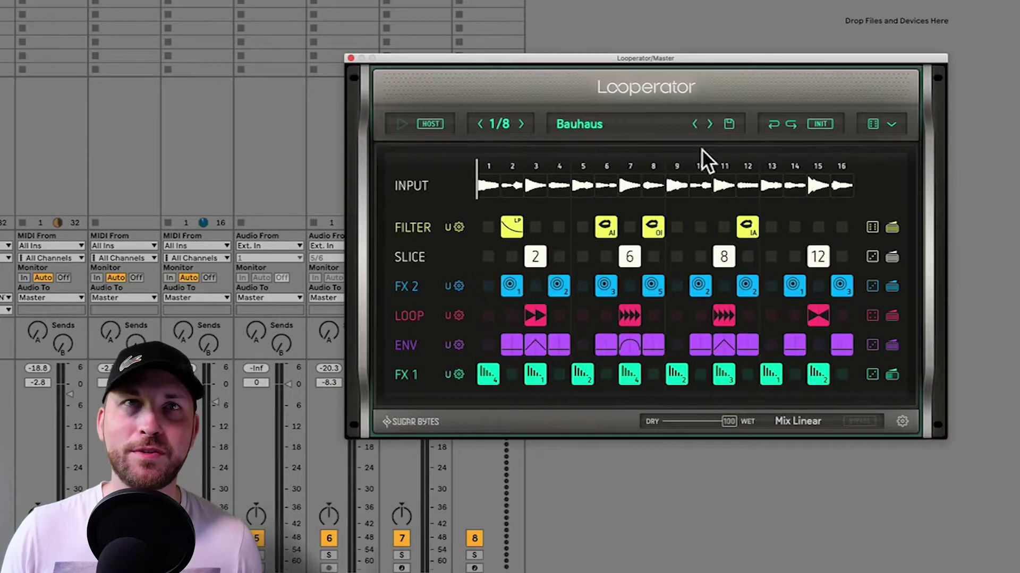
pyautogui.press('space')
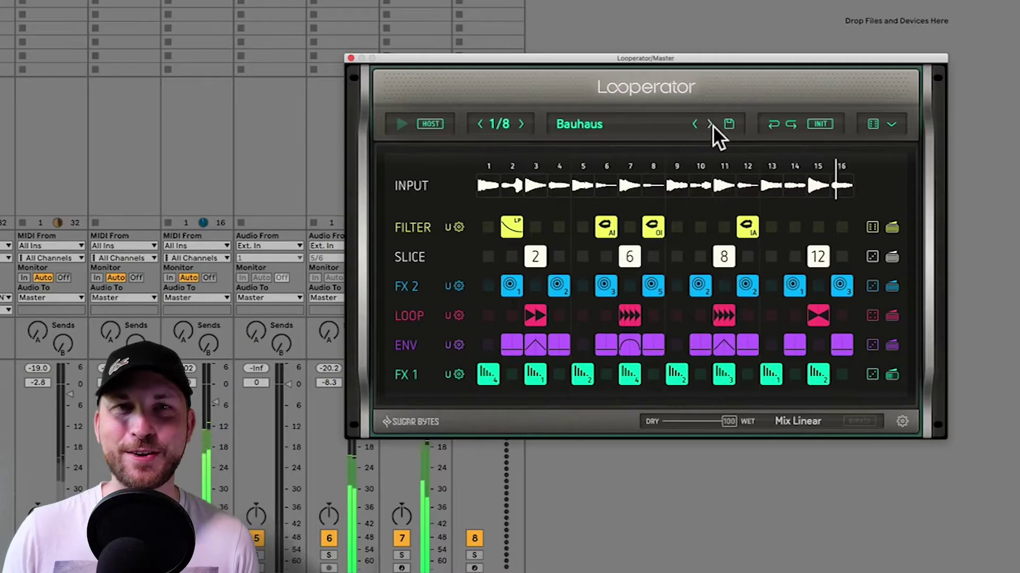
pyautogui.click(712, 124)
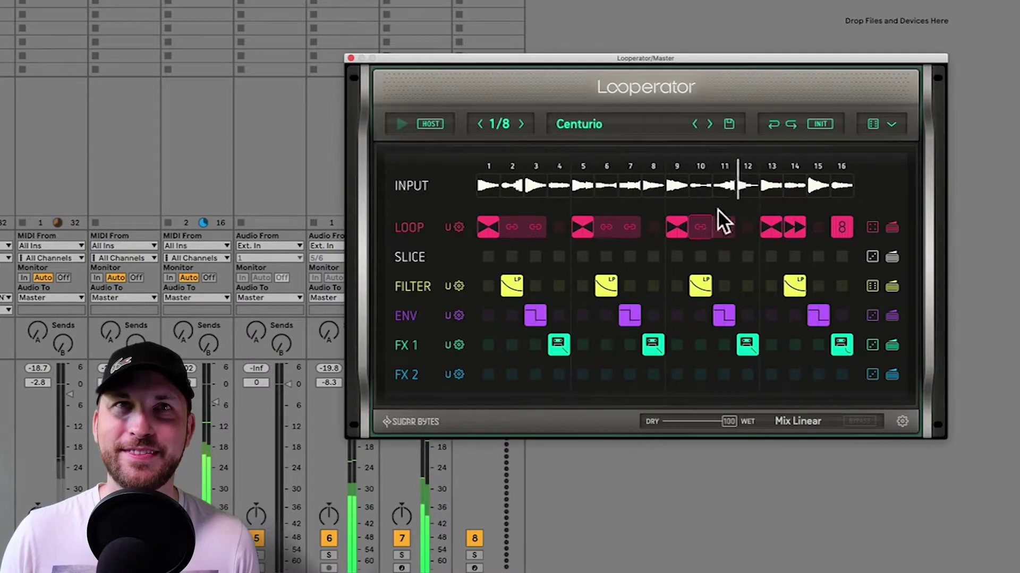
pyautogui.click(712, 125)
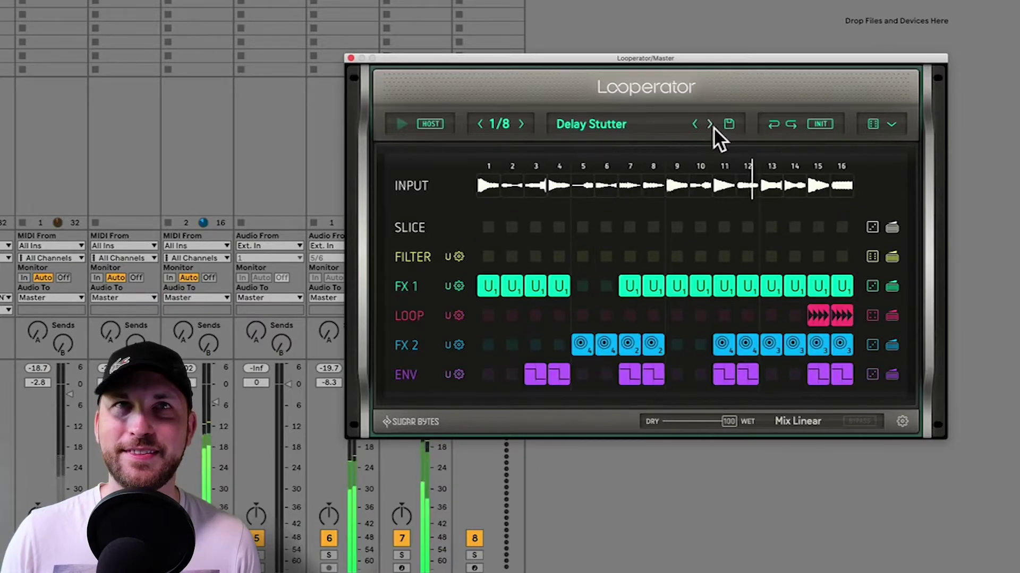
pyautogui.click(711, 125)
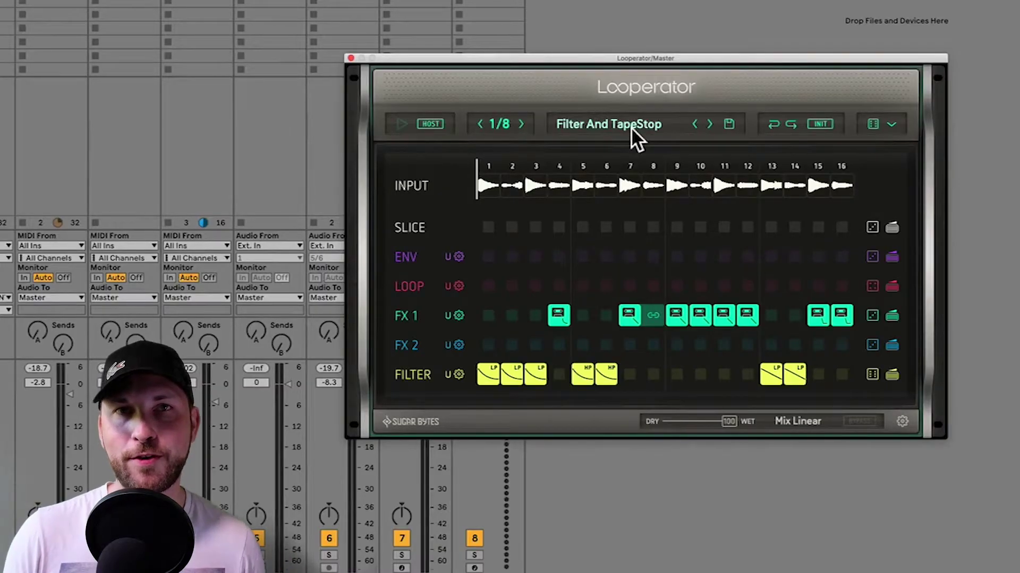
# Load the Elegance preset from the Scratching folder and audition it during playback
pyautogui.click(631, 128)
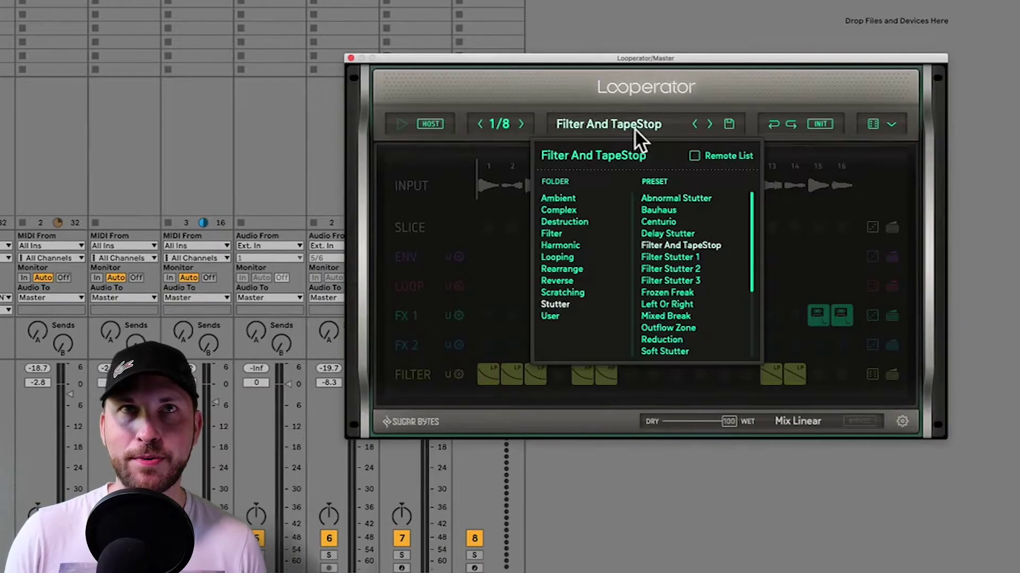
pyautogui.click(573, 298)
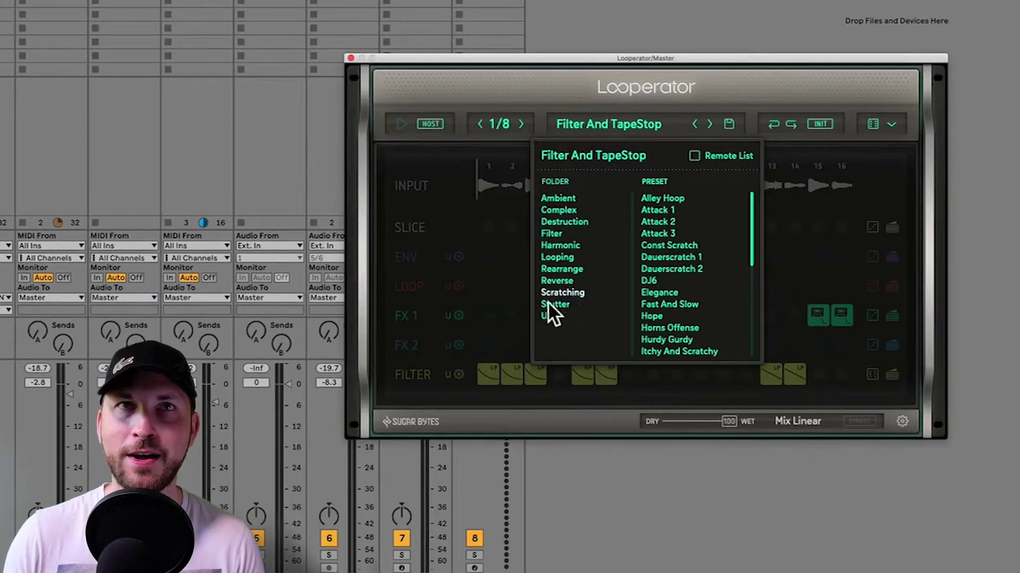
pyautogui.click(661, 293)
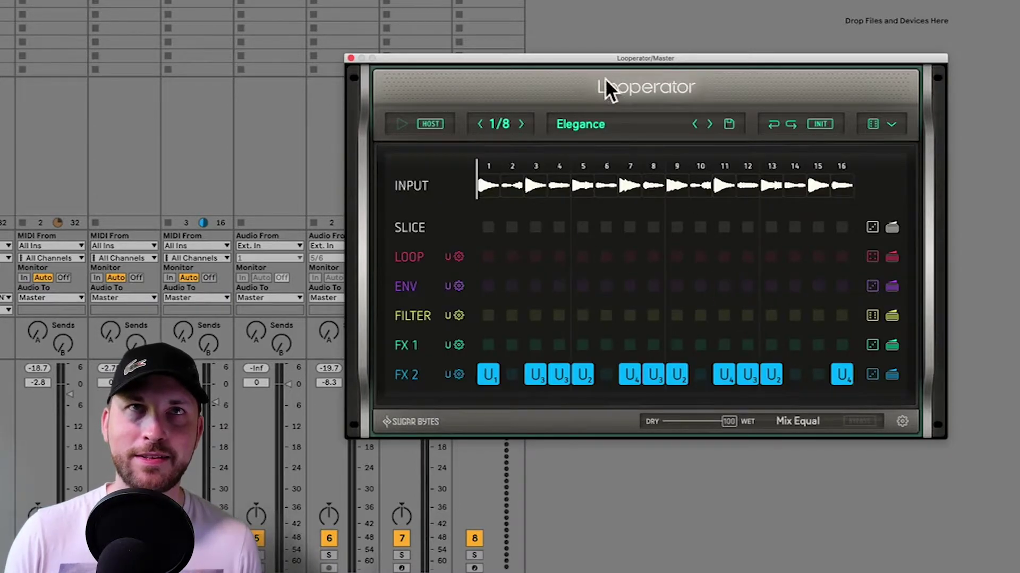
pyautogui.press('space')
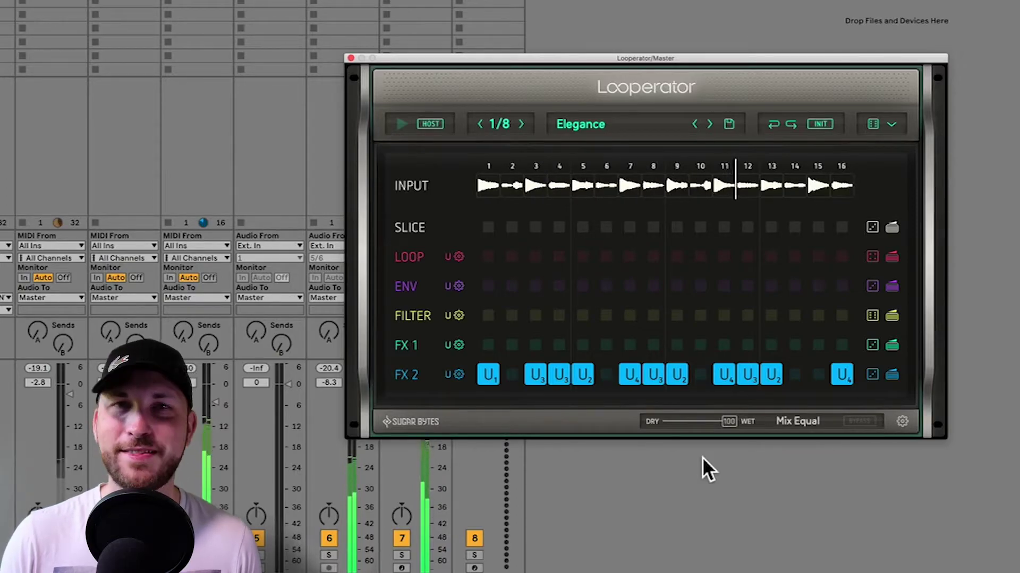
pyautogui.press('space')
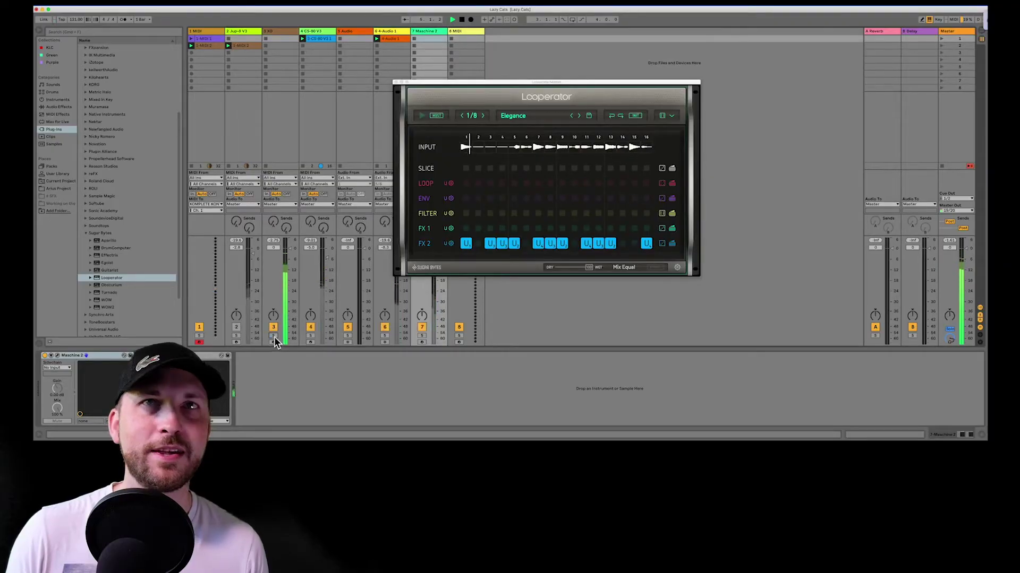
# Remove Looperator from the Master track and add it to the XO track instead
pyautogui.click(966, 31)
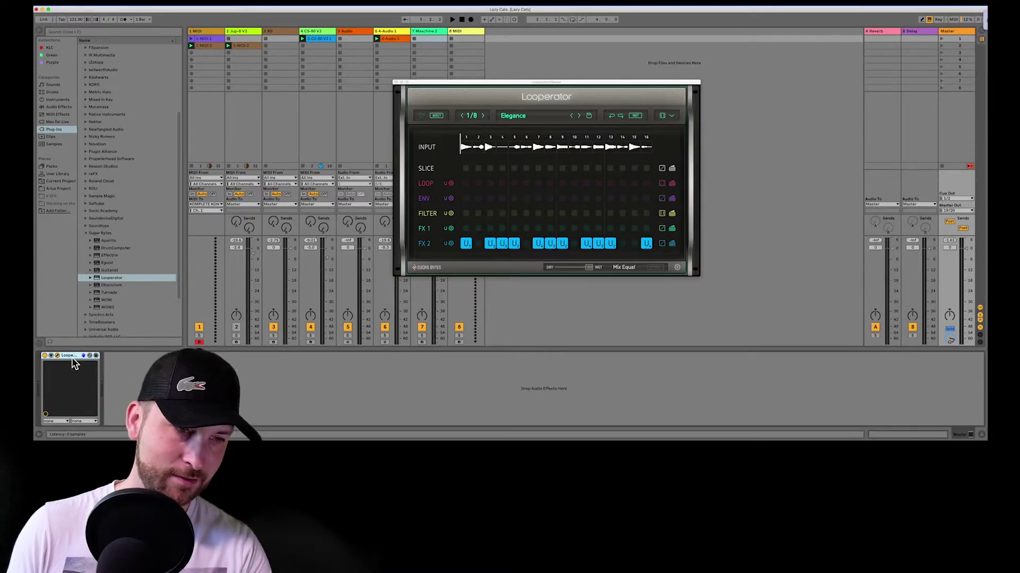
pyautogui.press('Delete')
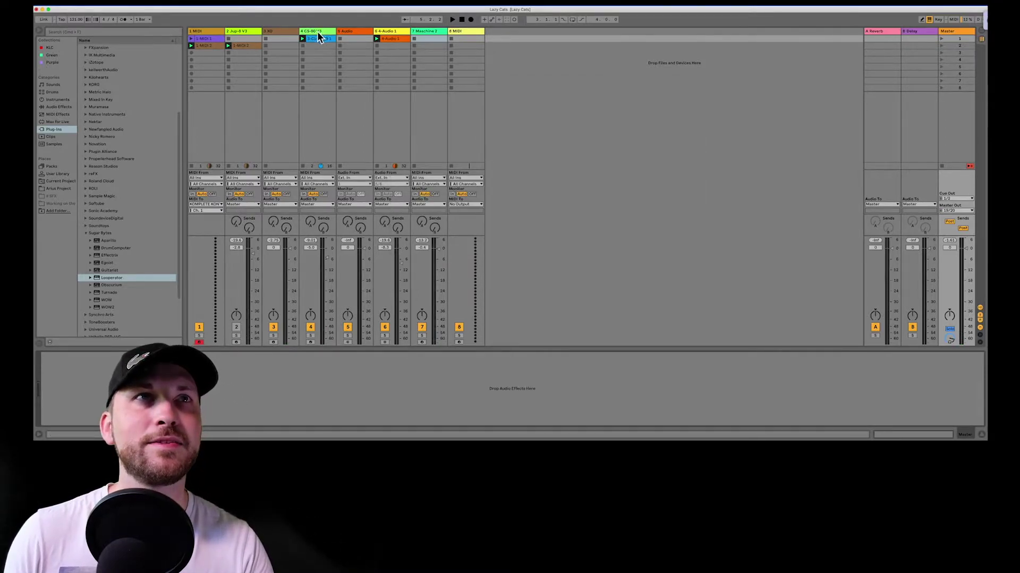
pyautogui.click(250, 33)
pyautogui.press('space')
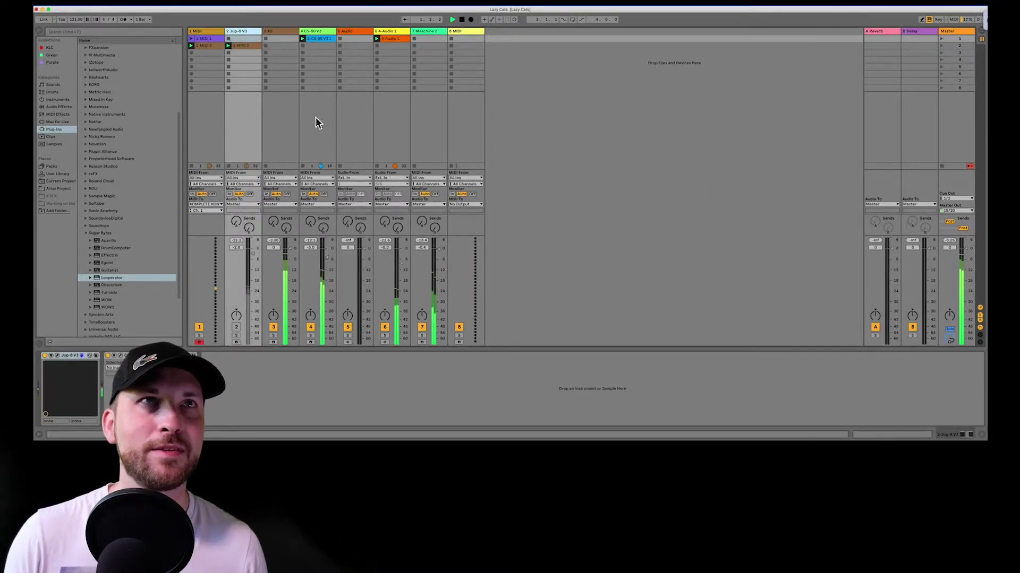
pyautogui.click(281, 32)
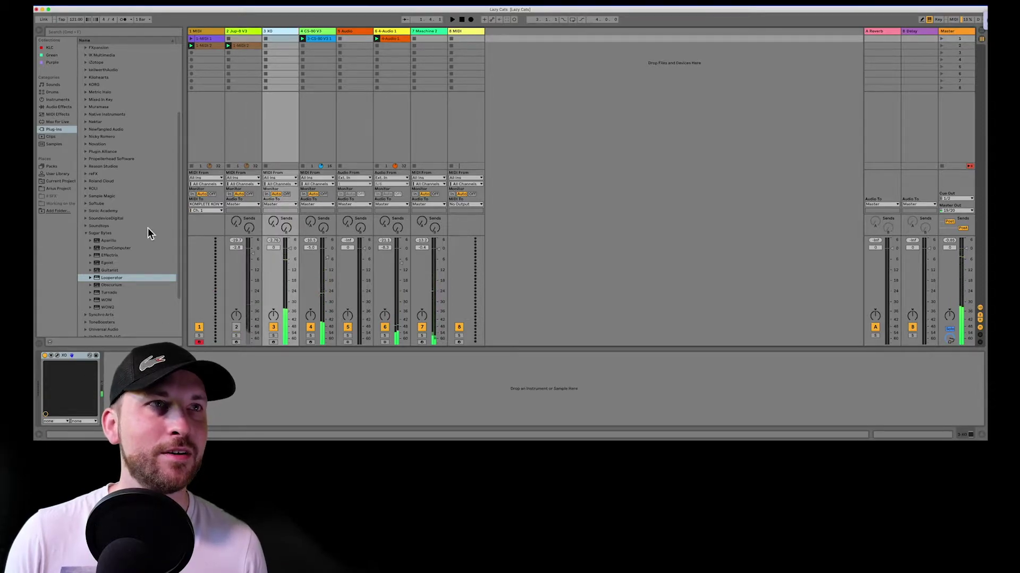
pyautogui.doubleClick(120, 278)
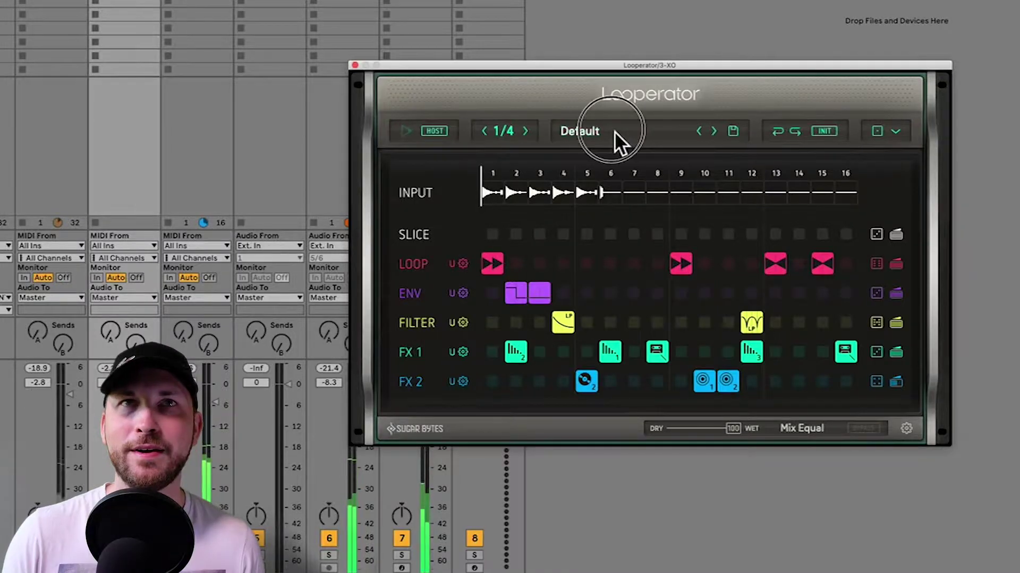
# Load the Dauerscratch 2 preset from the Scratching folder on the XO track's Looperator and start playback
pyautogui.click(531, 122)
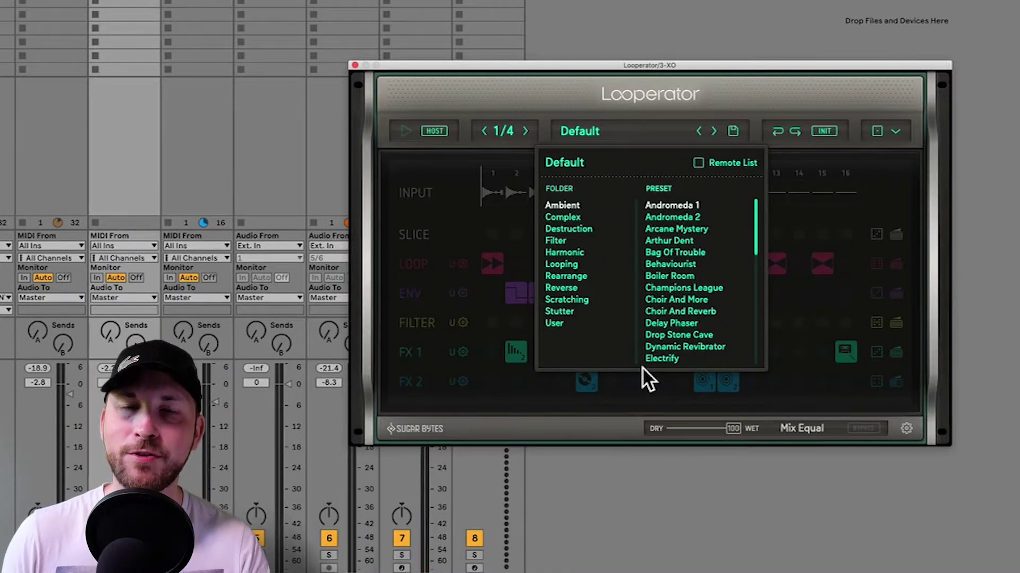
pyautogui.click(583, 300)
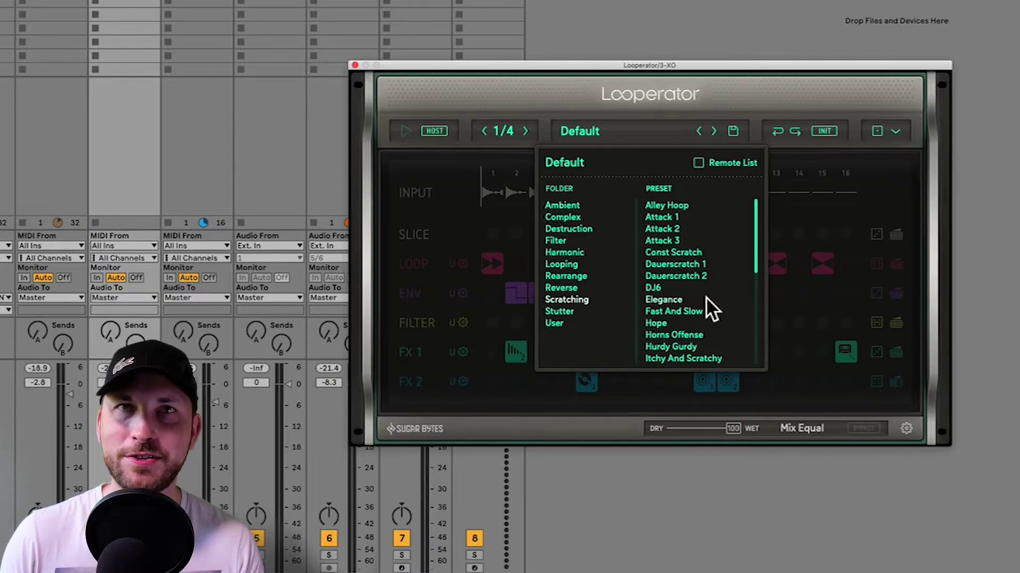
pyautogui.click(694, 277)
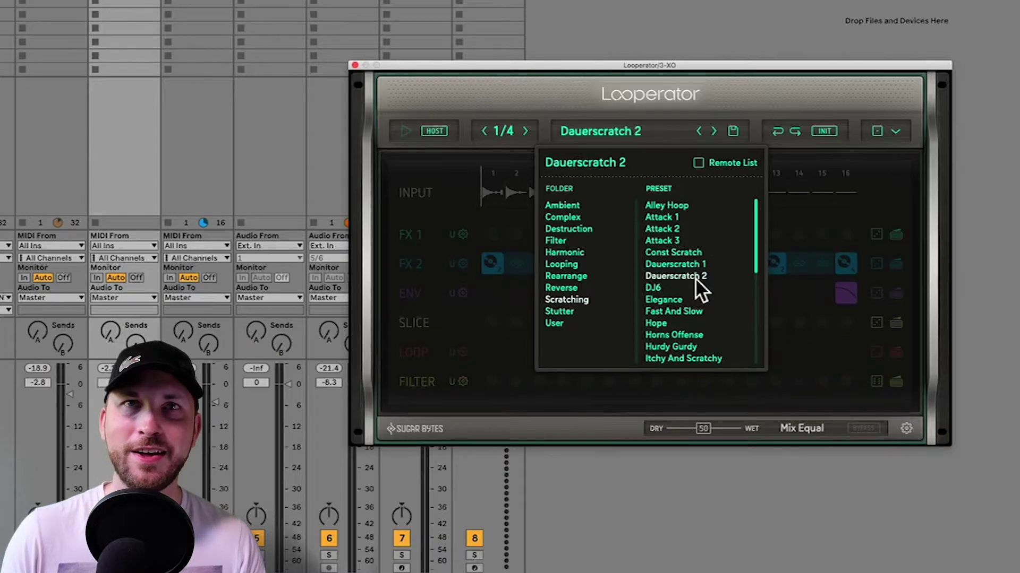
pyautogui.click(721, 93)
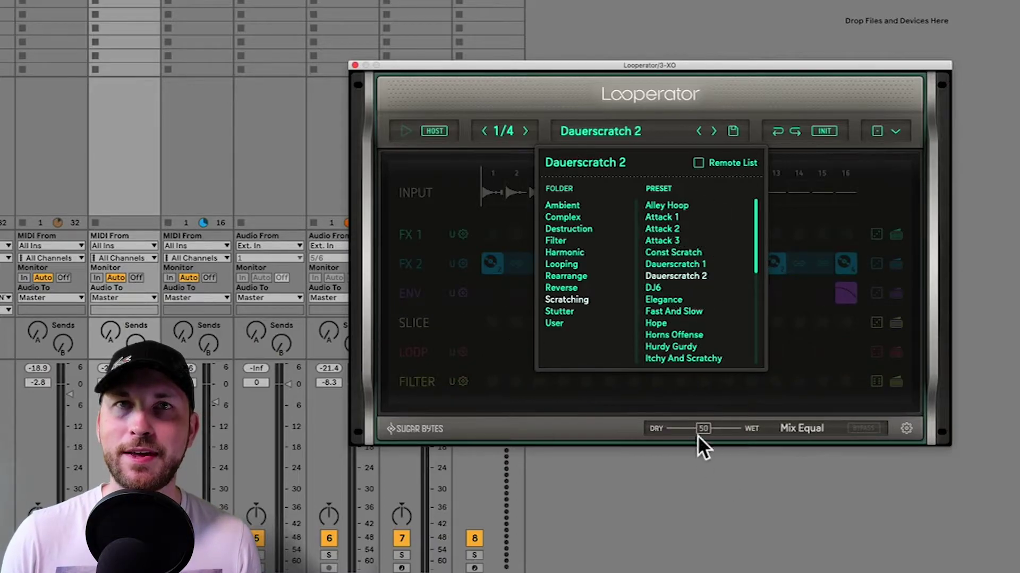
pyautogui.click(699, 416)
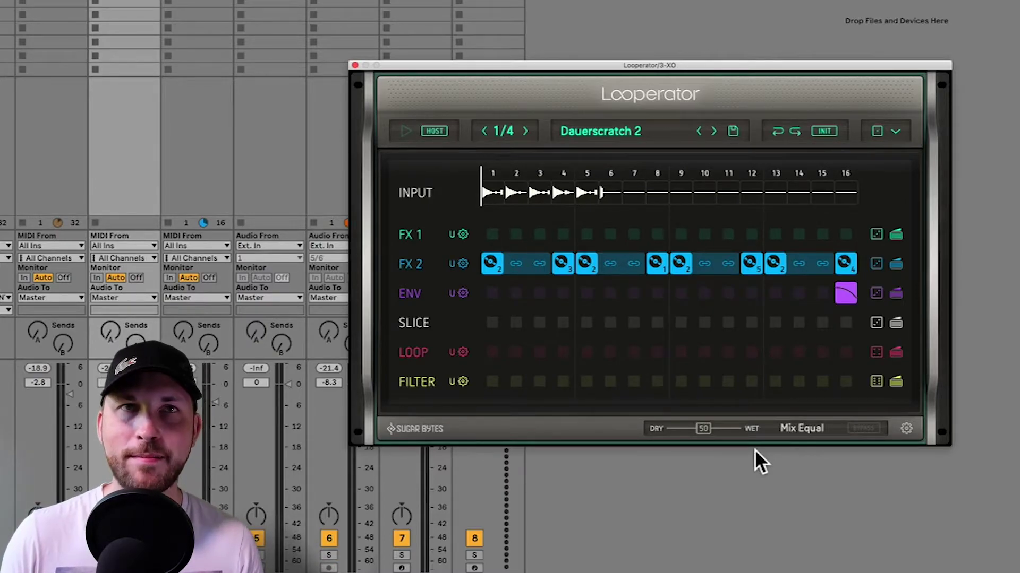
pyautogui.press('space')
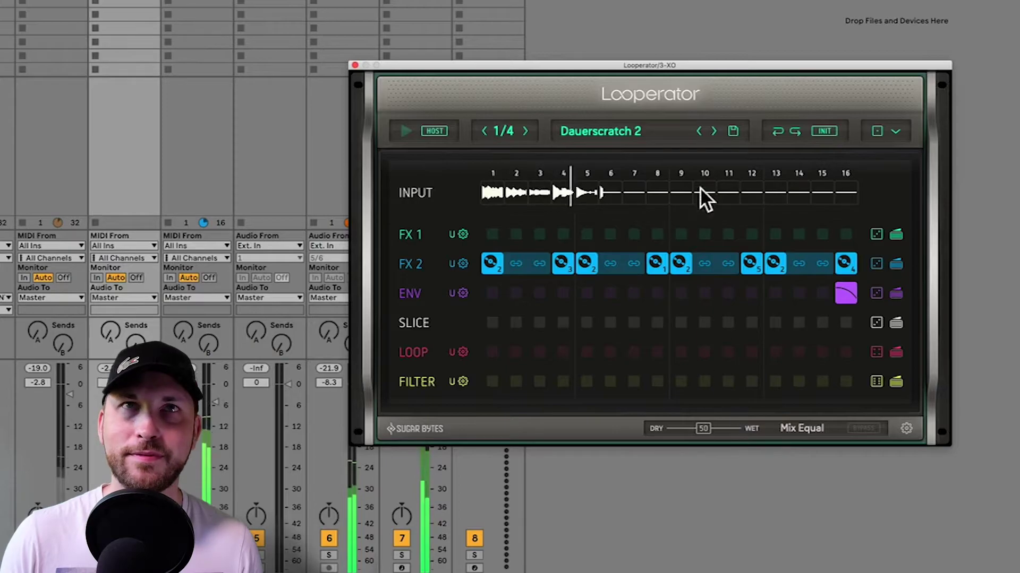
# Step forward through the Scratching presets during playback, auditioning DJ6 and Fast And Slow and ending on Hope
pyautogui.click(714, 132)
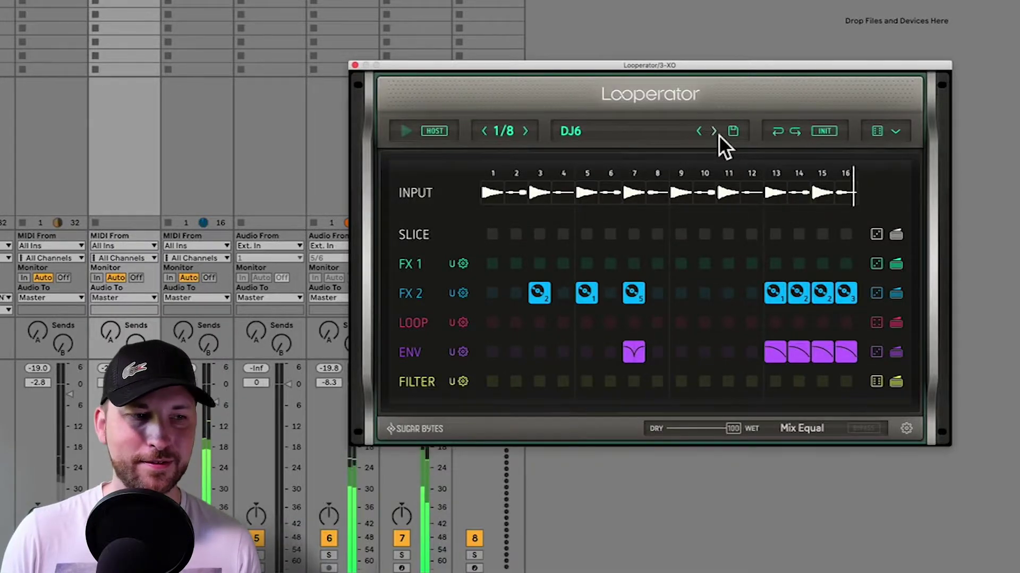
pyautogui.click(715, 132)
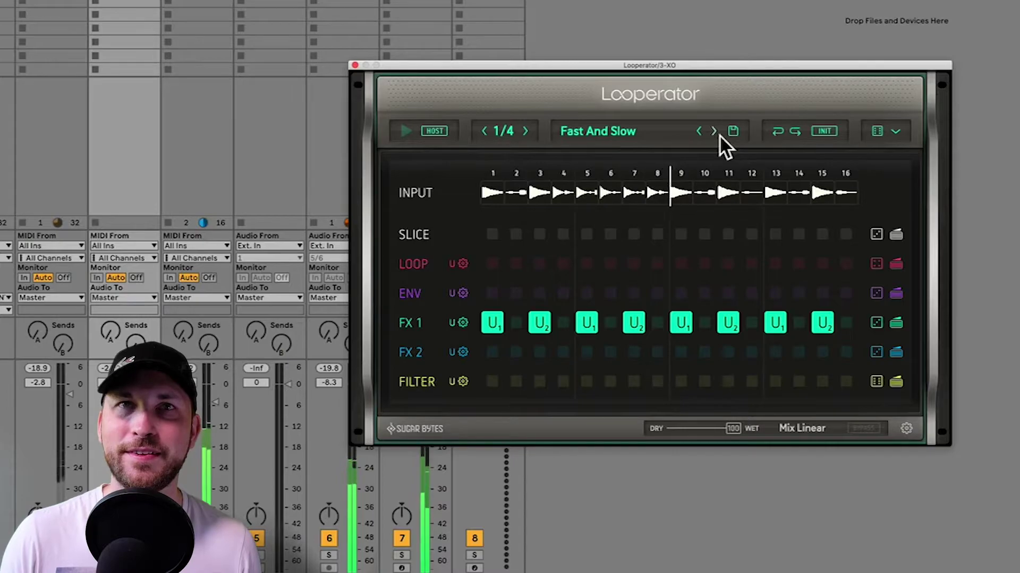
pyautogui.click(719, 135)
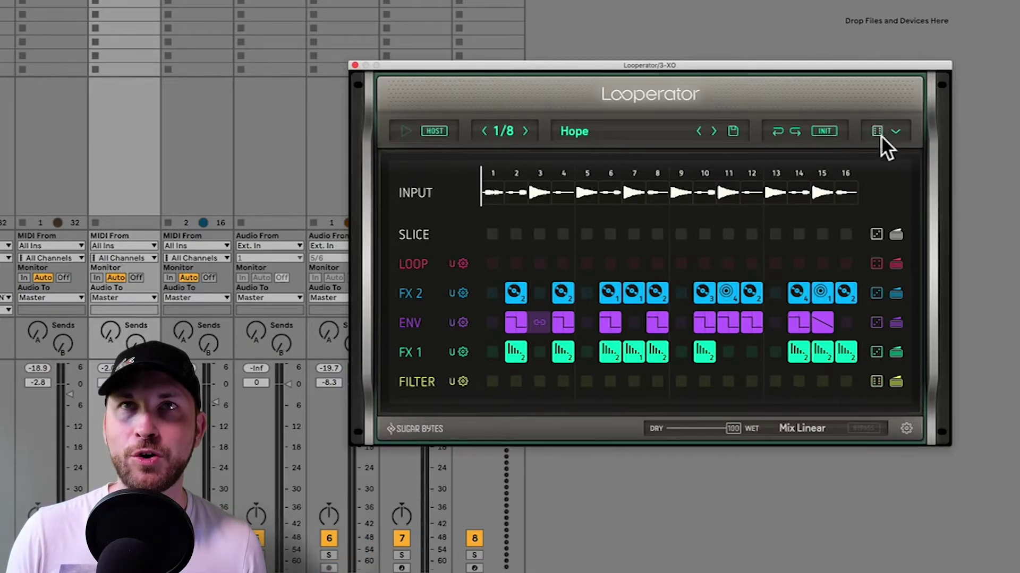
# Set Looperator's randomizer to Smart mode and generate a random pattern
pyautogui.click(897, 132)
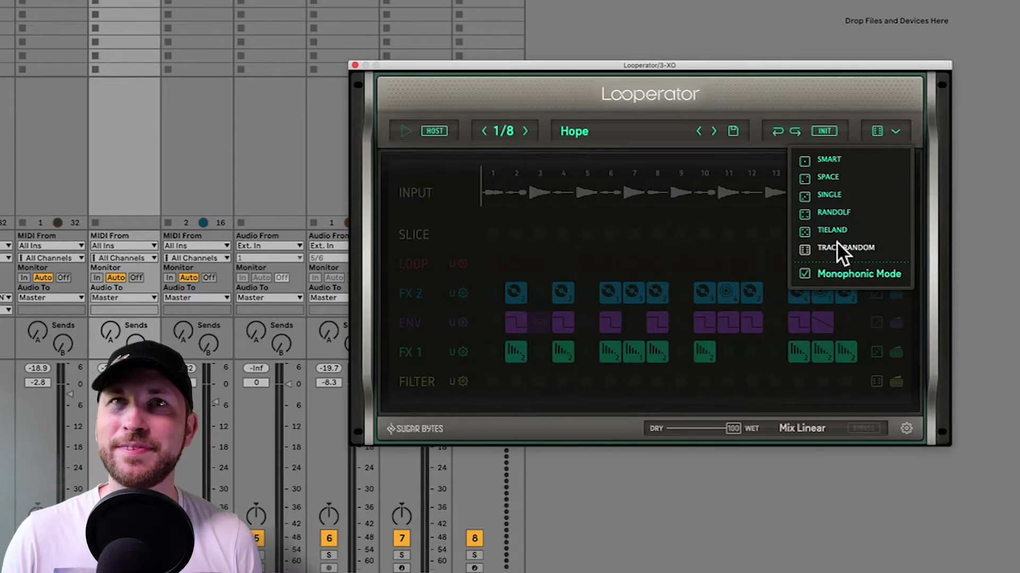
pyautogui.click(838, 164)
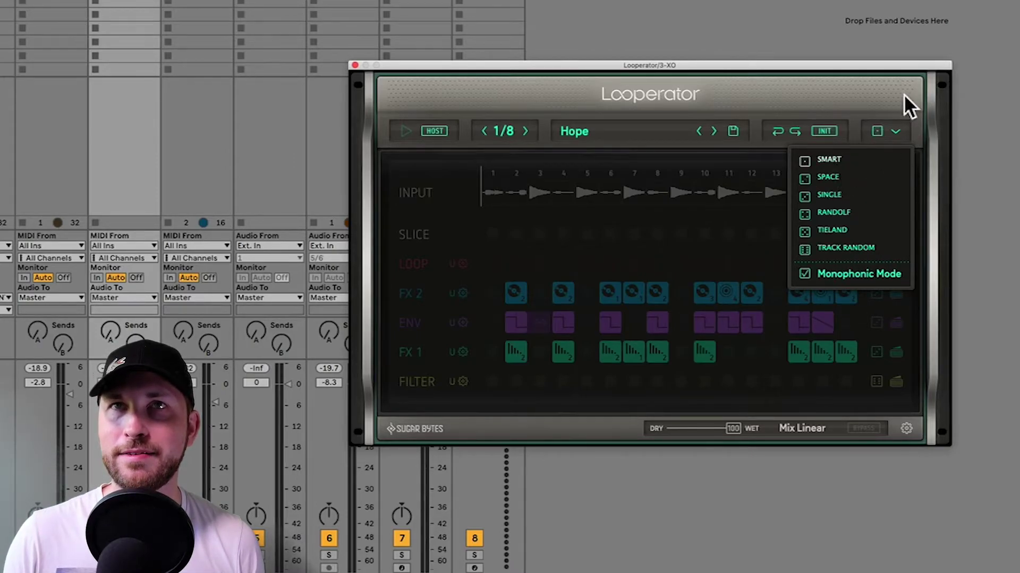
pyautogui.click(897, 130)
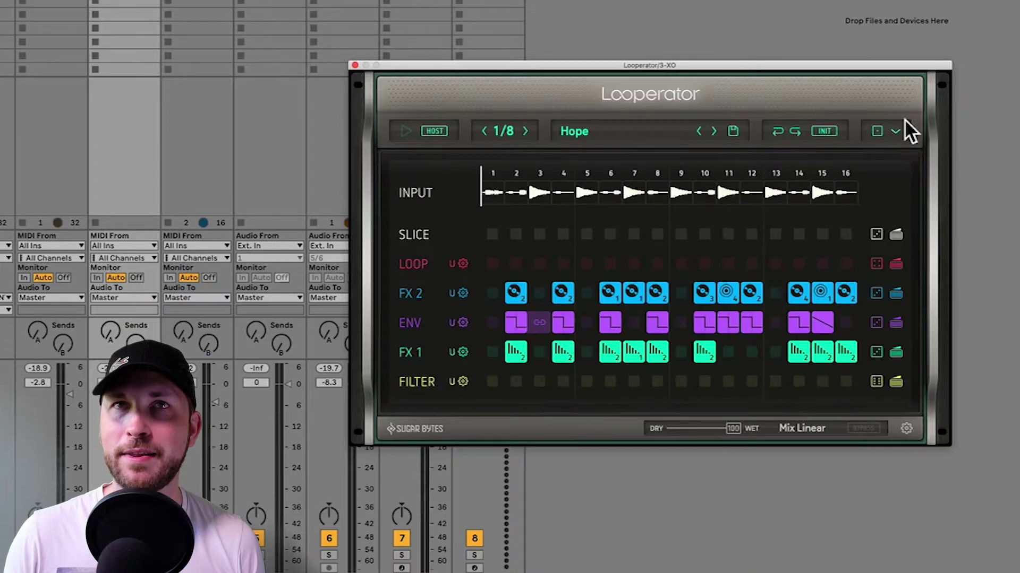
pyautogui.click(881, 135)
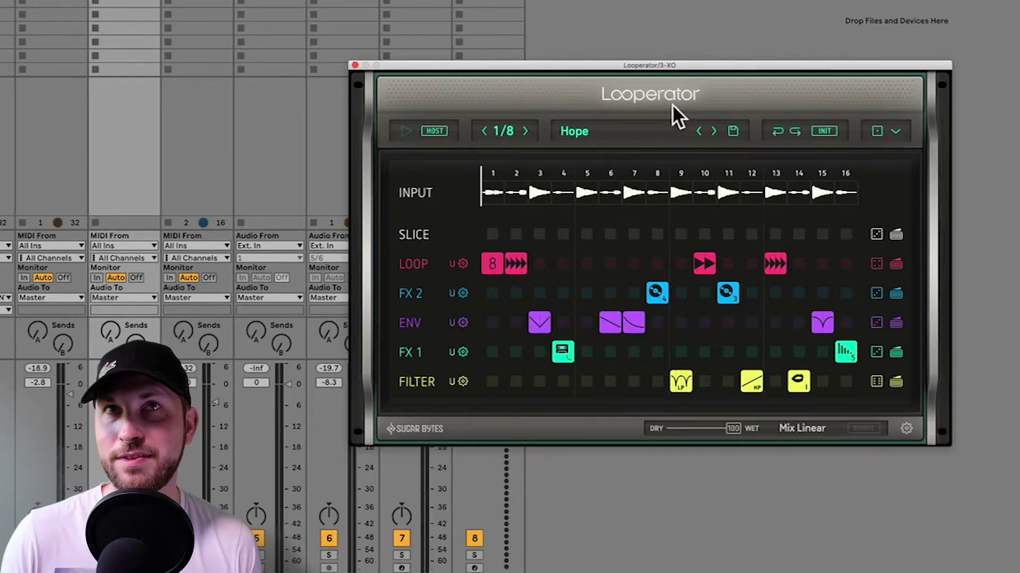
# Load the Default preset from Looperator's User folder
pyautogui.click(584, 139)
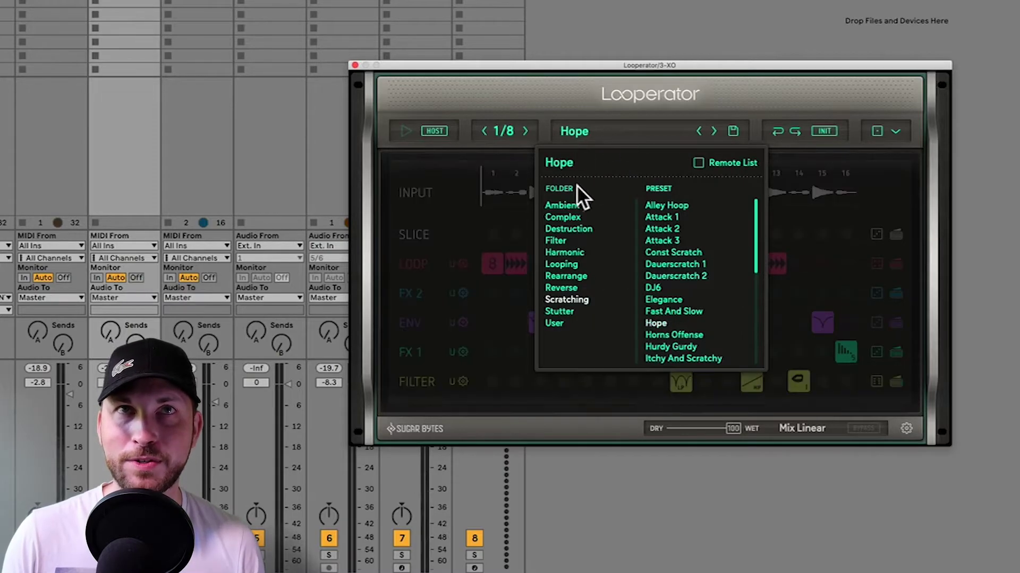
pyautogui.click(569, 324)
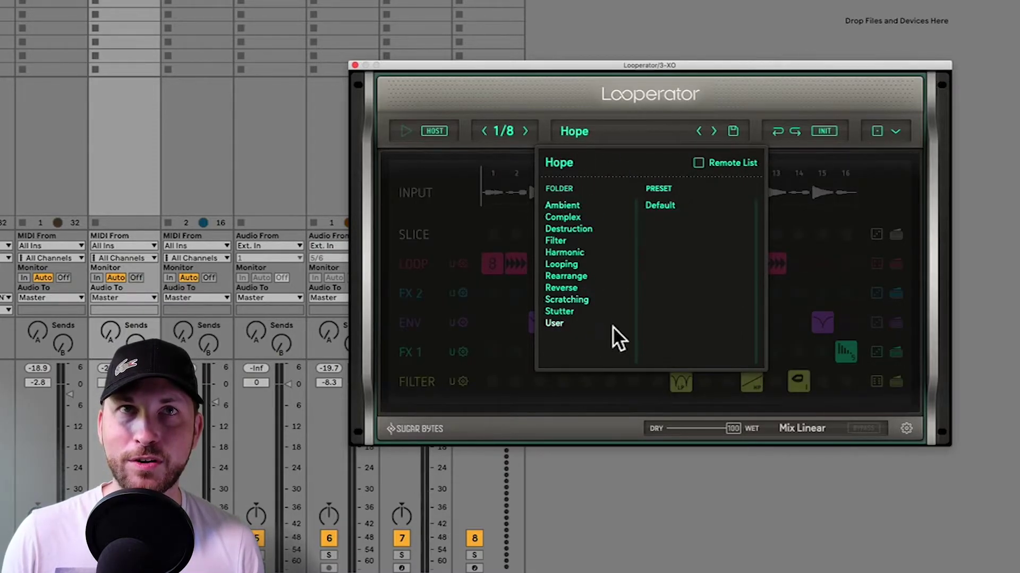
pyautogui.click(661, 207)
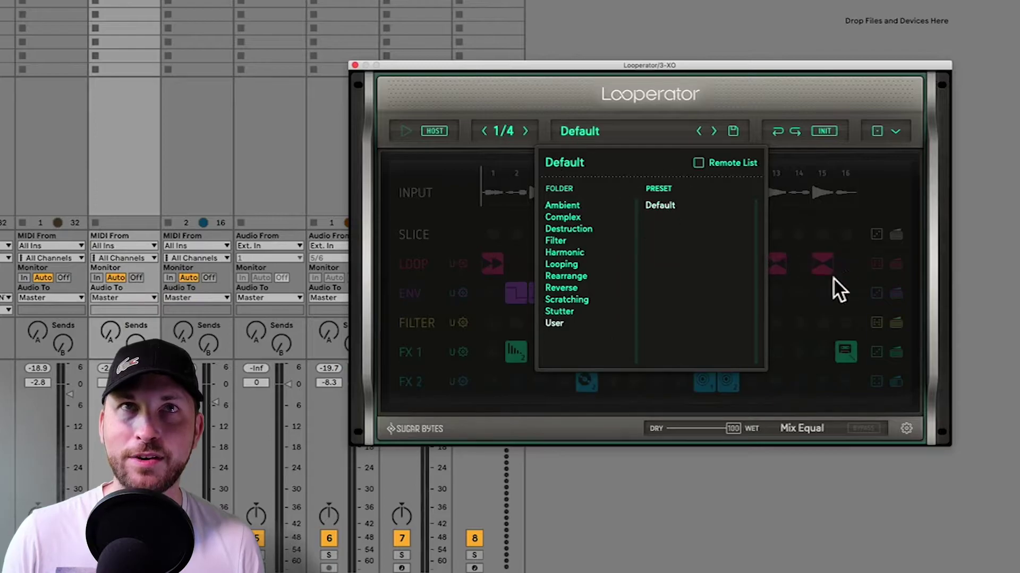
# Generate a random pattern across Looperator's effect rows and audition it in playback
pyautogui.click(887, 142)
pyautogui.click(881, 131)
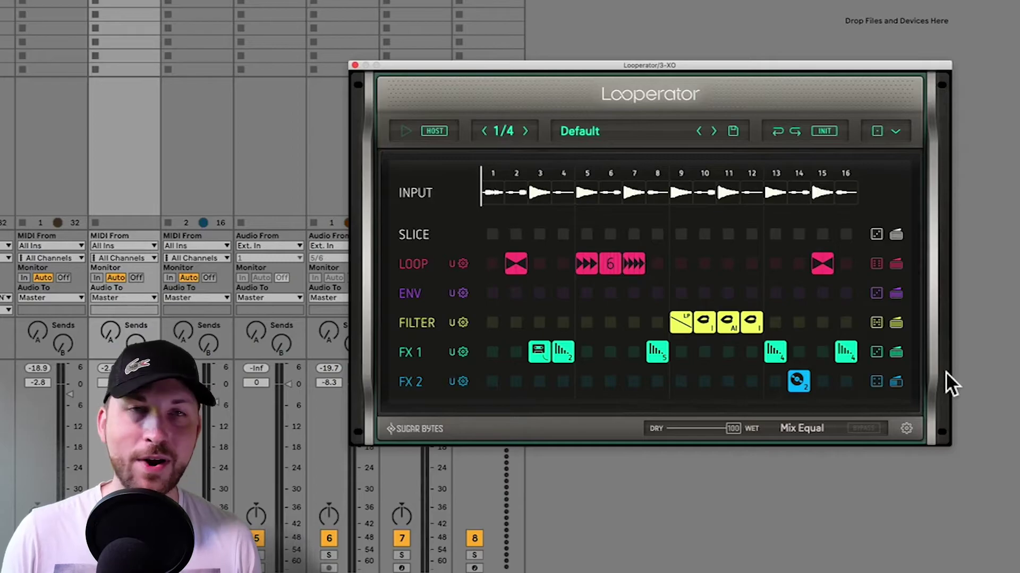
pyautogui.press('space')
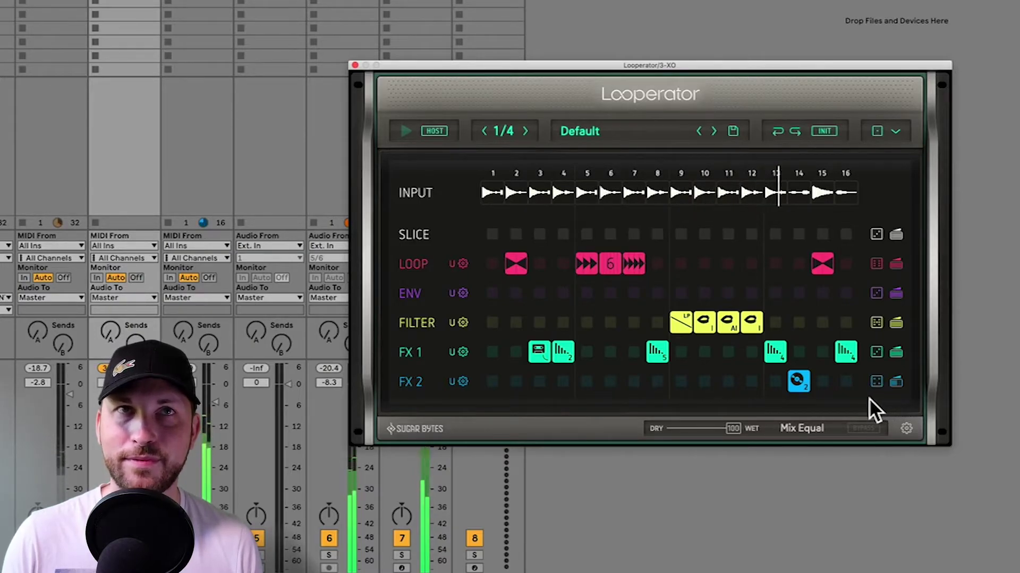
pyautogui.press('space')
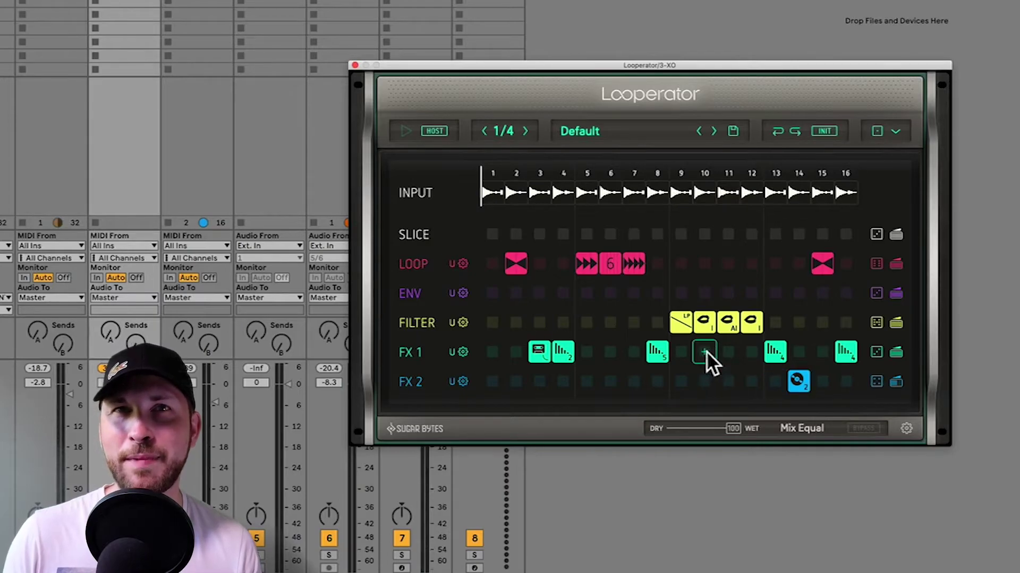
# Remove the loop effect from step 7 of the Loop row and audition the pattern
pyautogui.click(637, 270)
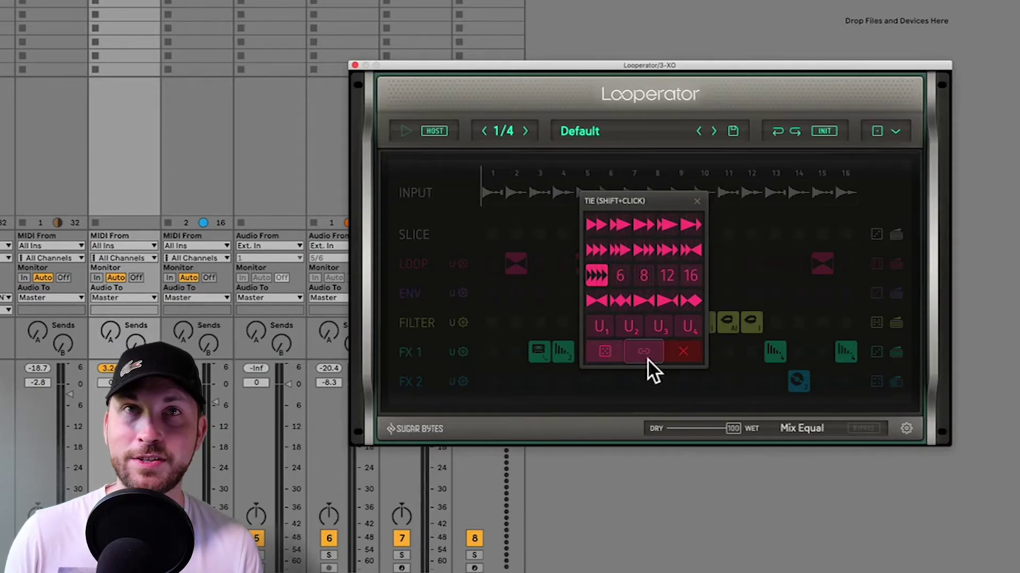
pyautogui.click(683, 361)
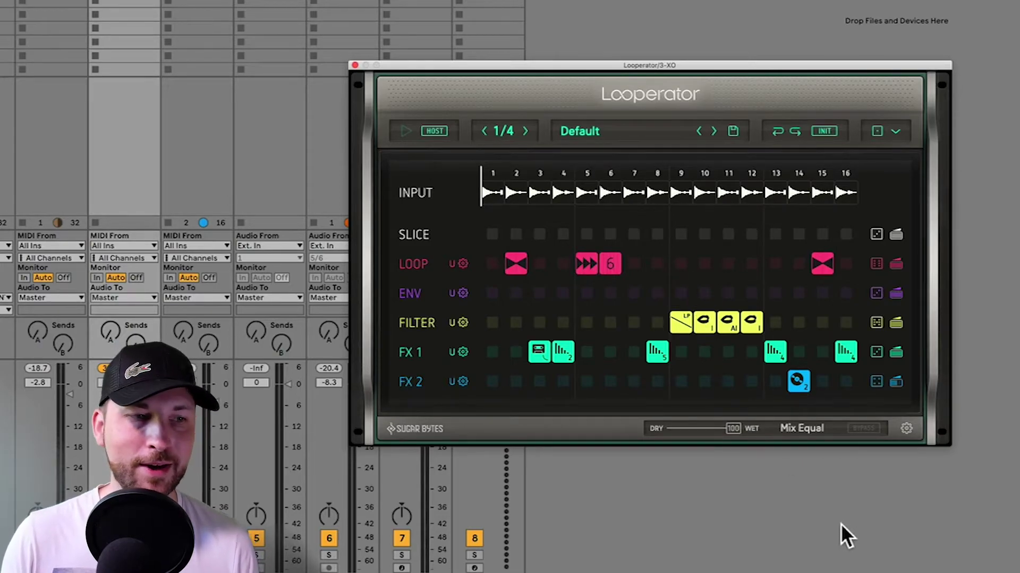
pyautogui.press('space')
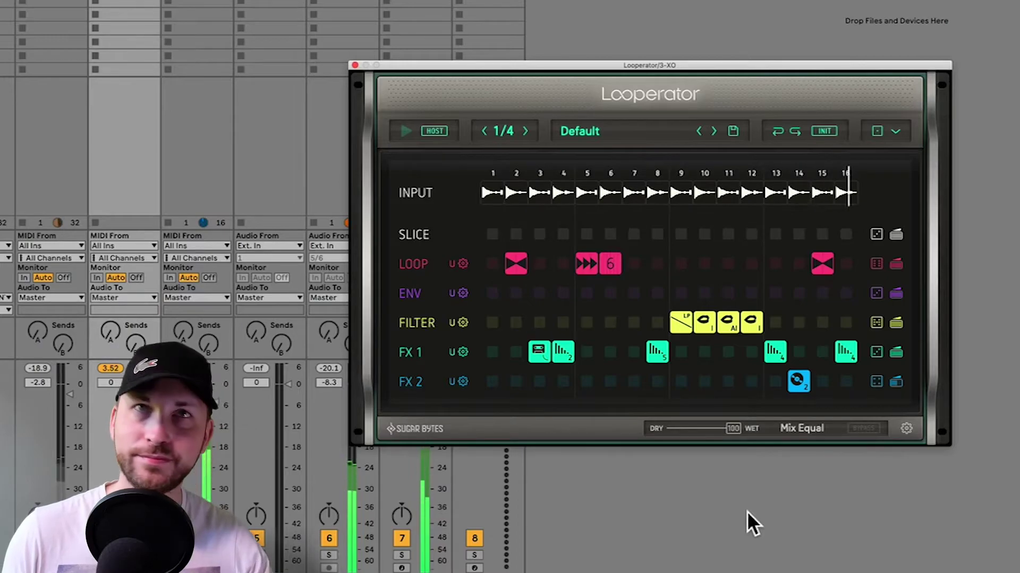
pyautogui.press('space')
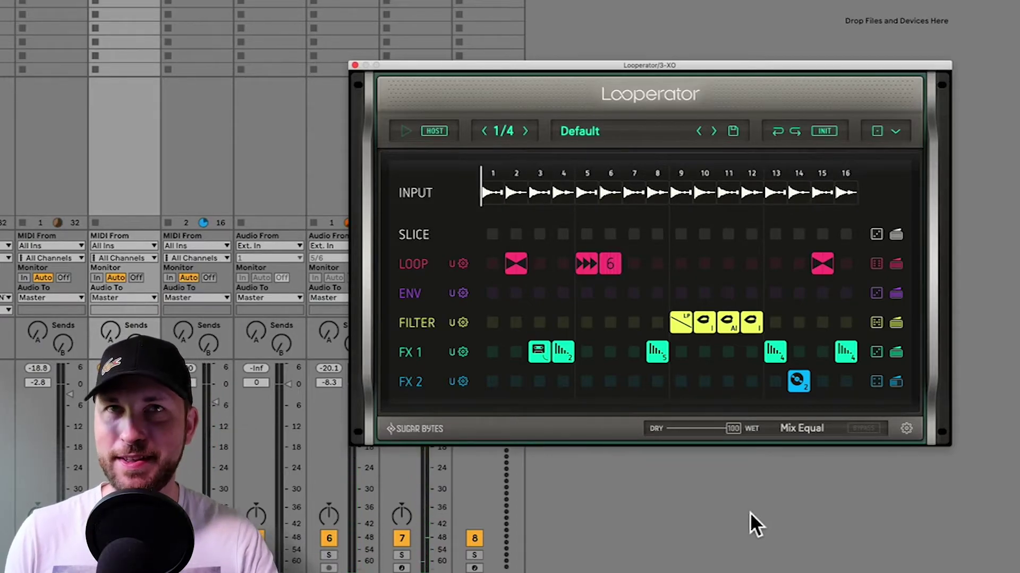
# Clear Filter steps 9 to 12, then add a low-to-high square envelope on ENV step 8 and a high-to-low one on step 10
pyautogui.click(706, 325)
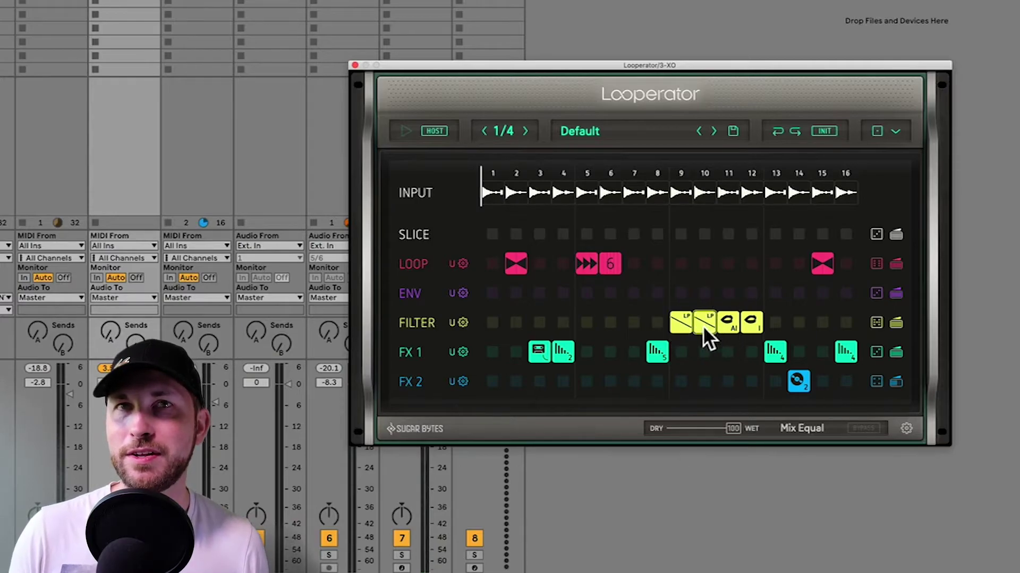
pyautogui.click(724, 324)
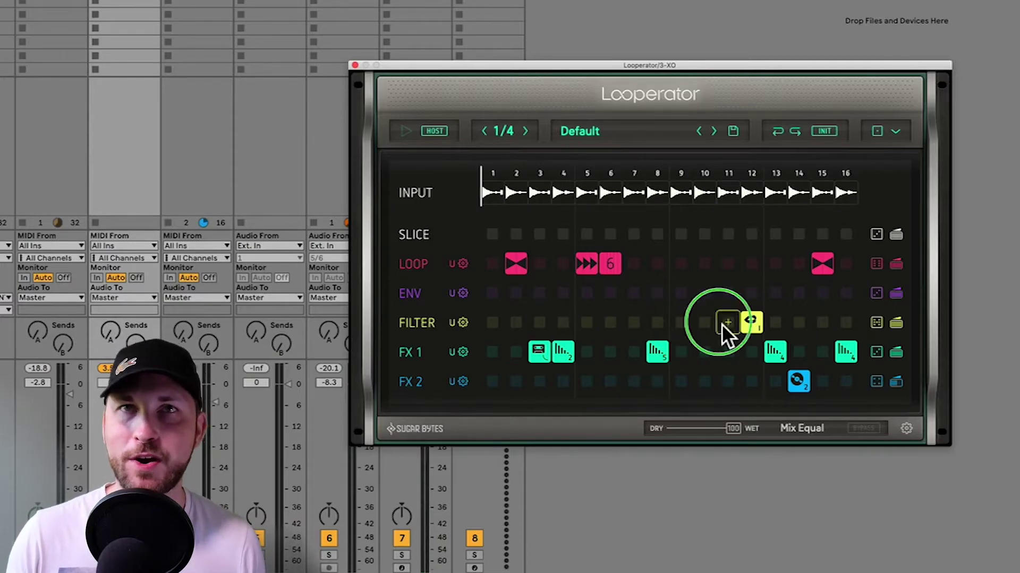
pyautogui.click(660, 298)
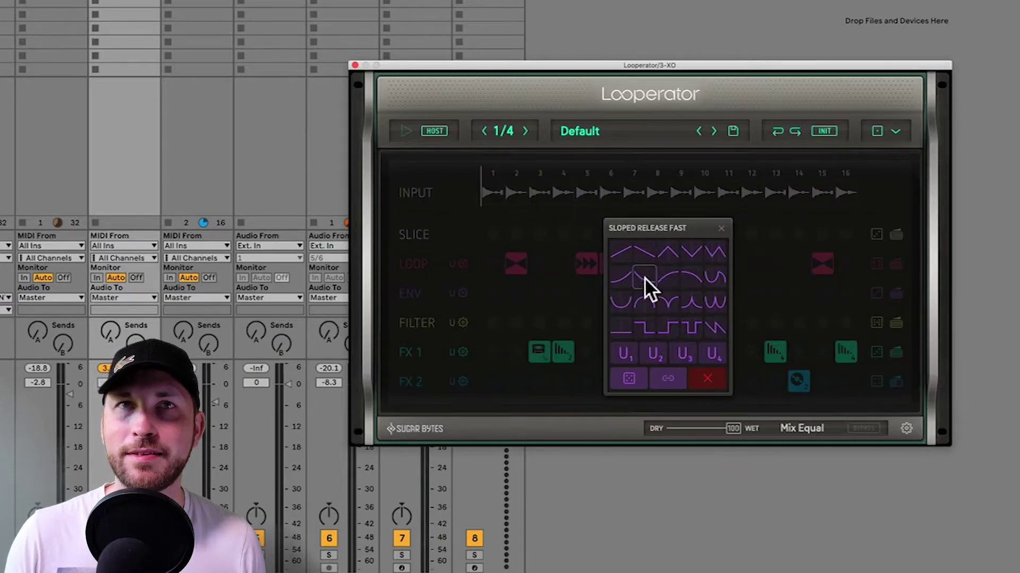
pyautogui.click(671, 332)
pyautogui.click(704, 293)
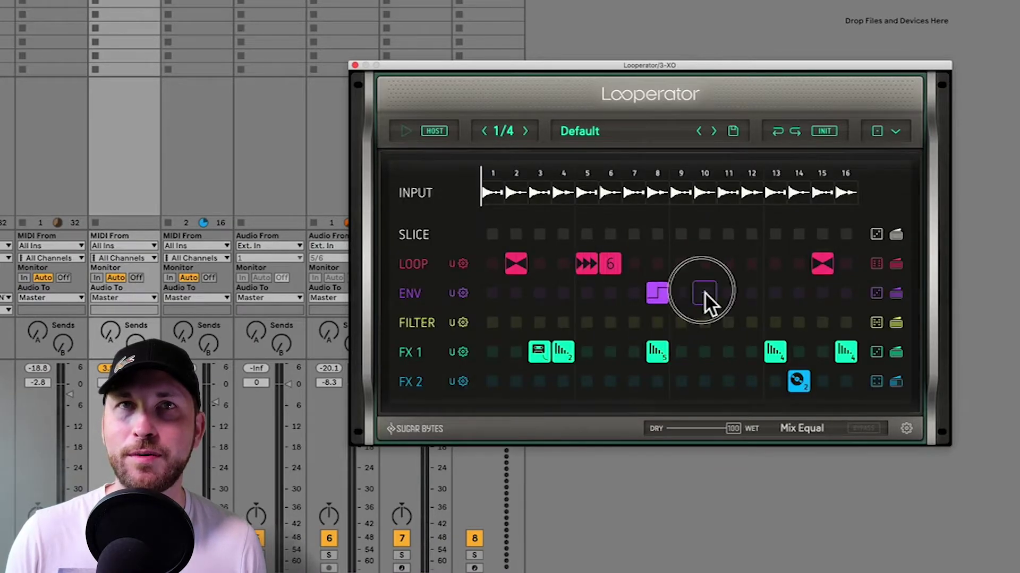
pyautogui.click(731, 326)
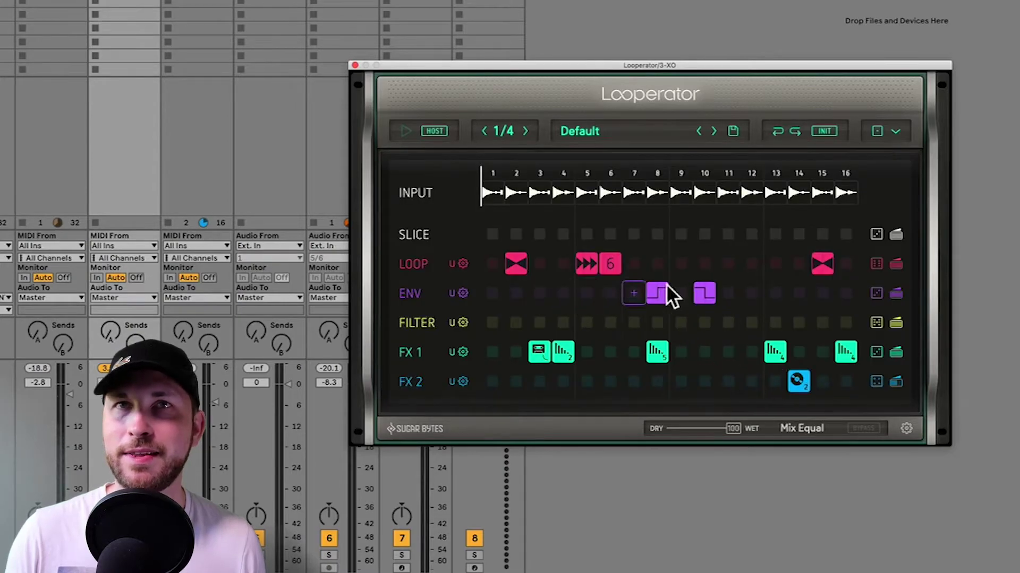
# Assign tape effects to FX 1 steps 10 and 8, and audition the pattern
pyautogui.click(710, 355)
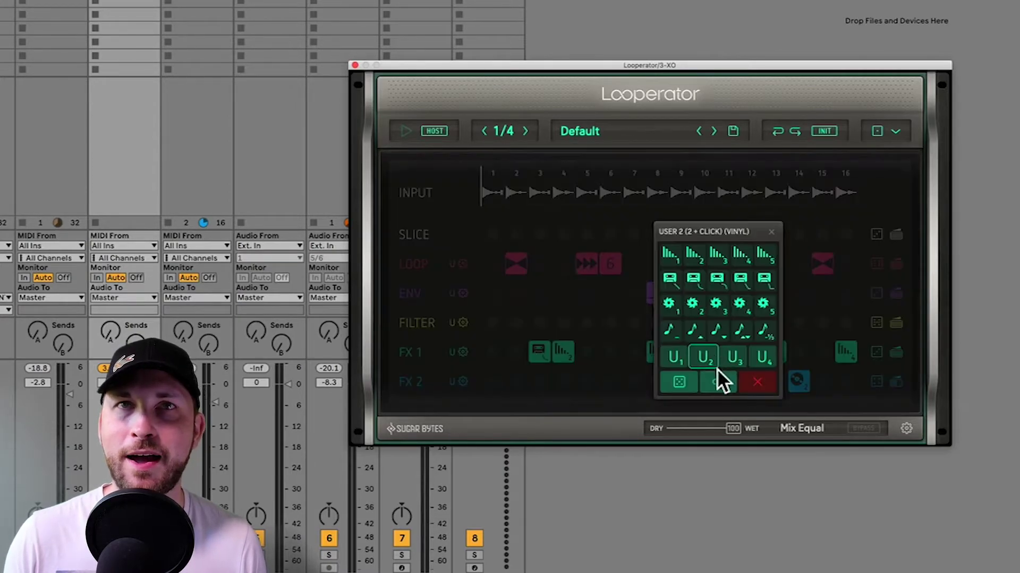
pyautogui.click(725, 282)
pyautogui.click(664, 358)
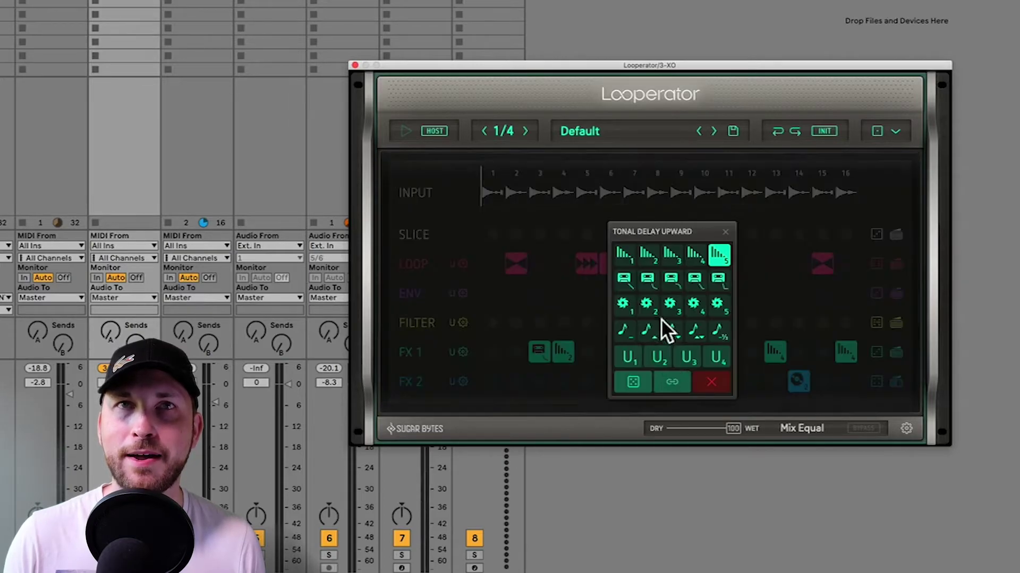
pyautogui.click(626, 284)
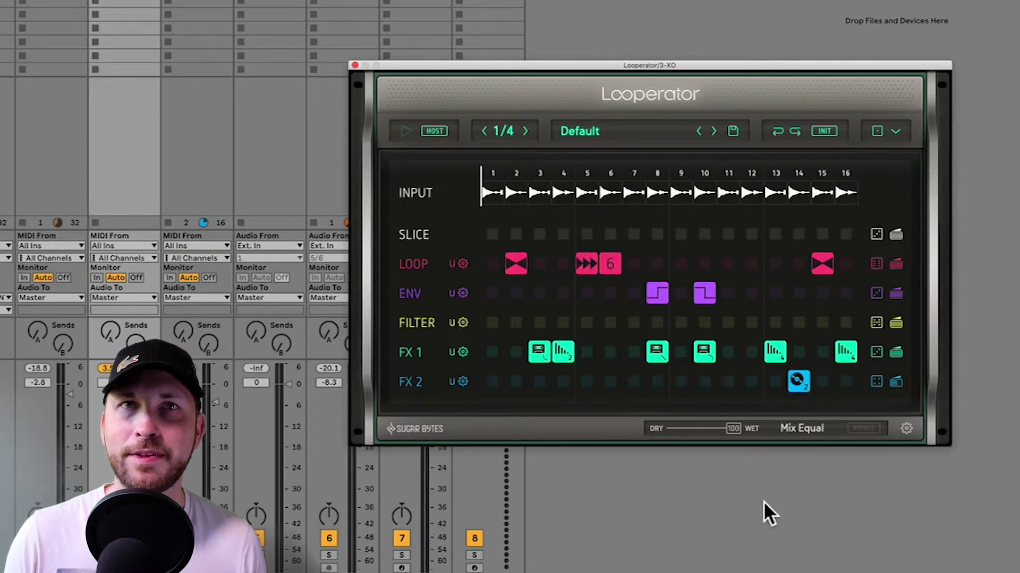
pyautogui.press('space')
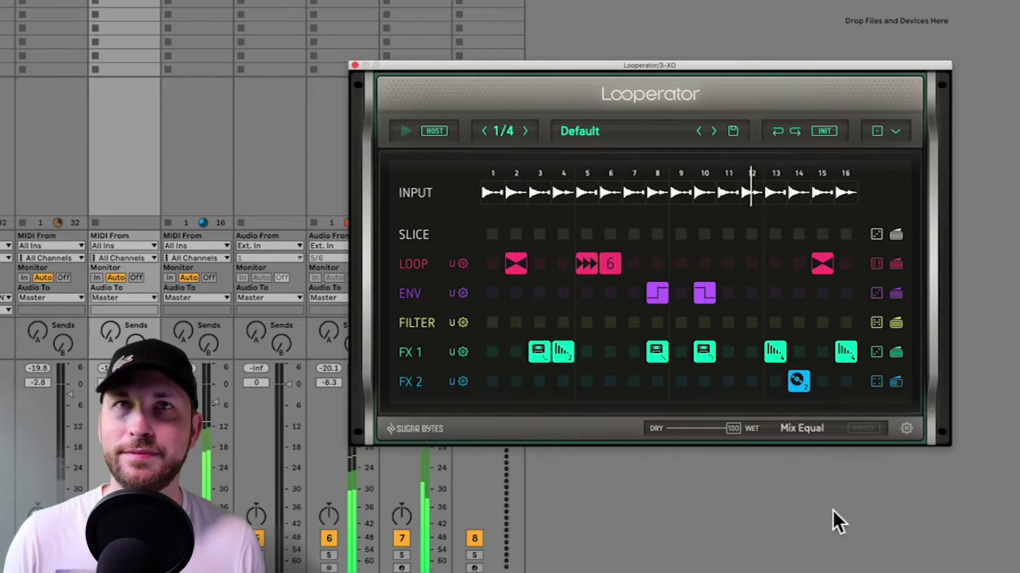
# Add a x16 loop on Loop step 8 and four-repeat loops on steps 9 and 10, and audition the pattern
pyautogui.click(661, 266)
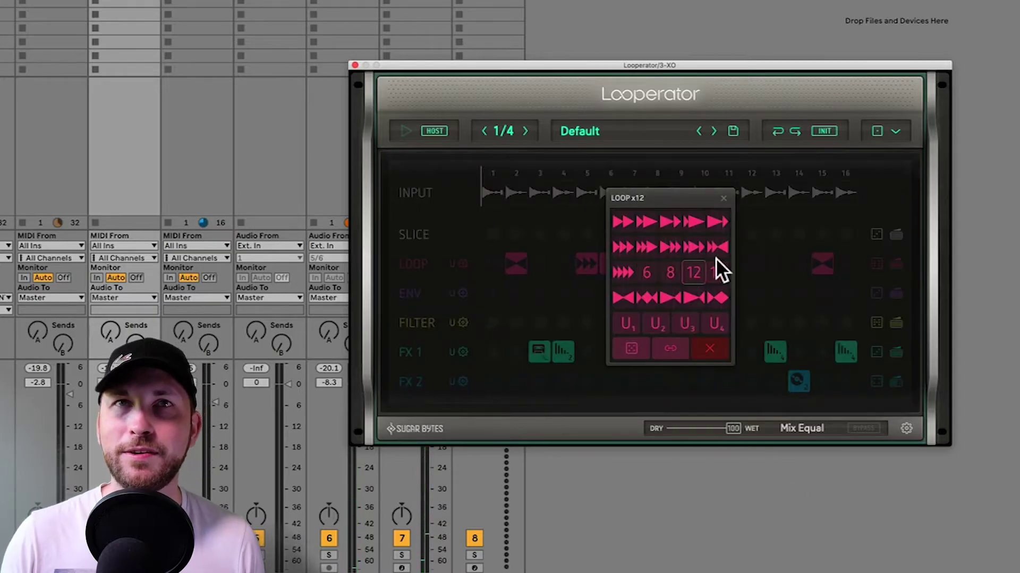
pyautogui.click(714, 274)
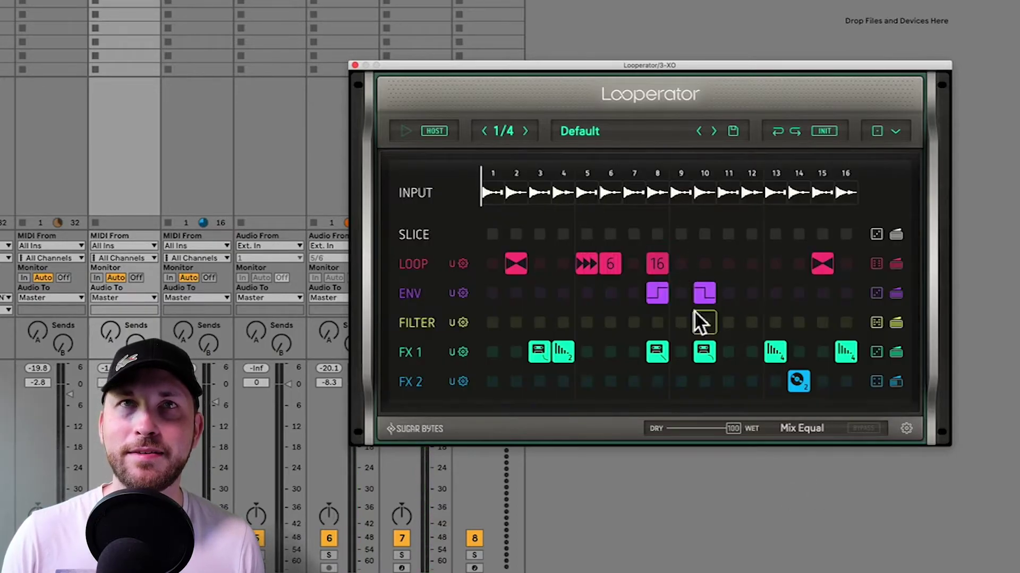
pyautogui.click(708, 270)
pyautogui.click(682, 277)
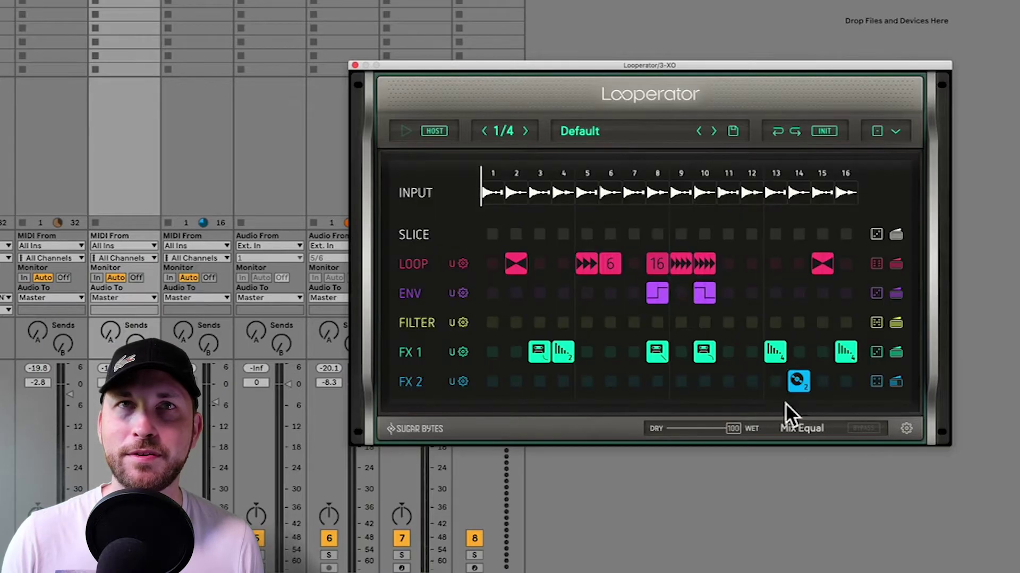
pyautogui.press('space')
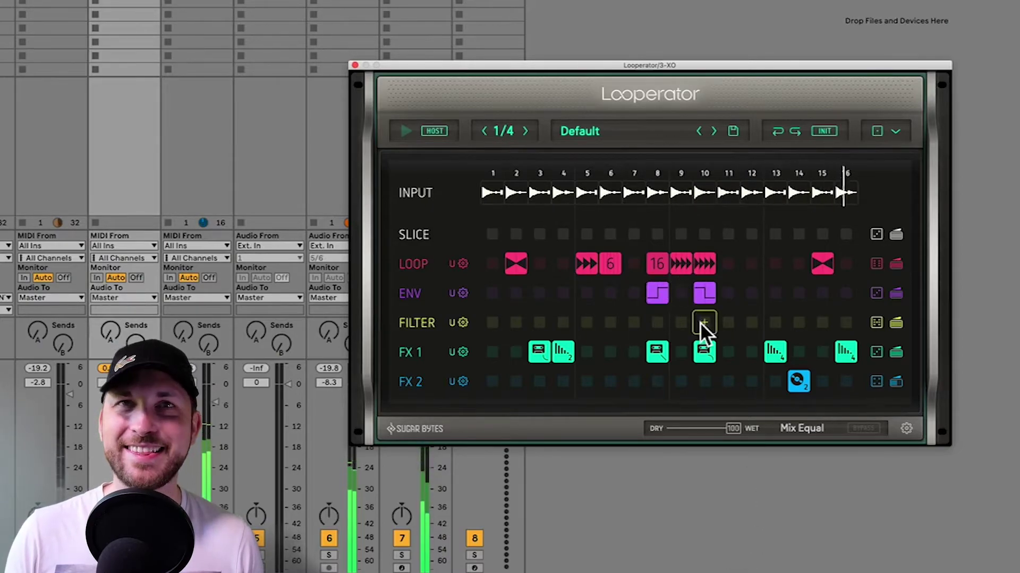
pyautogui.click(662, 271)
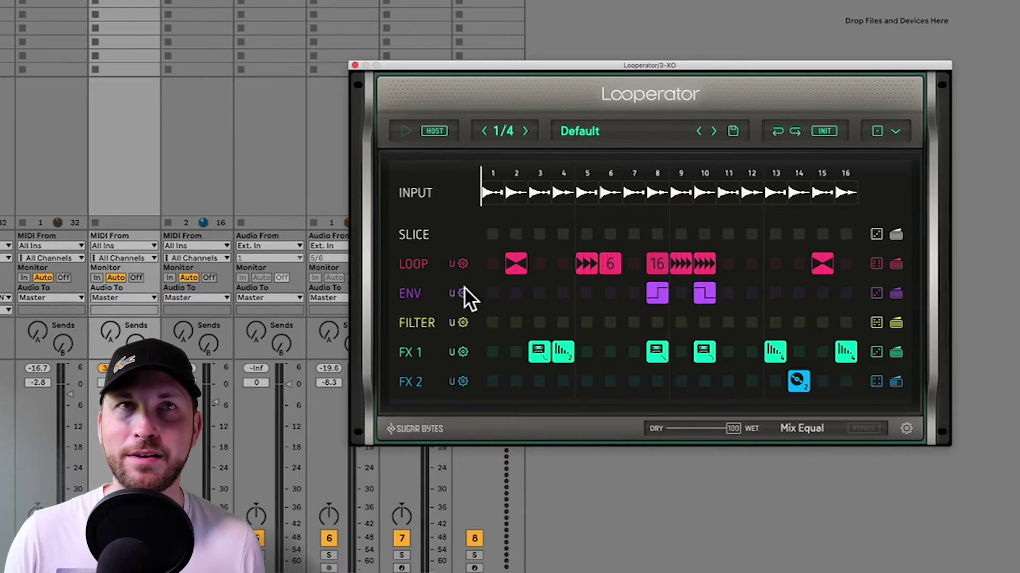
# In the Loop row's user settings, set U1's Pan to 53.00 and the Pitch end value to 11.45
pyautogui.click(463, 264)
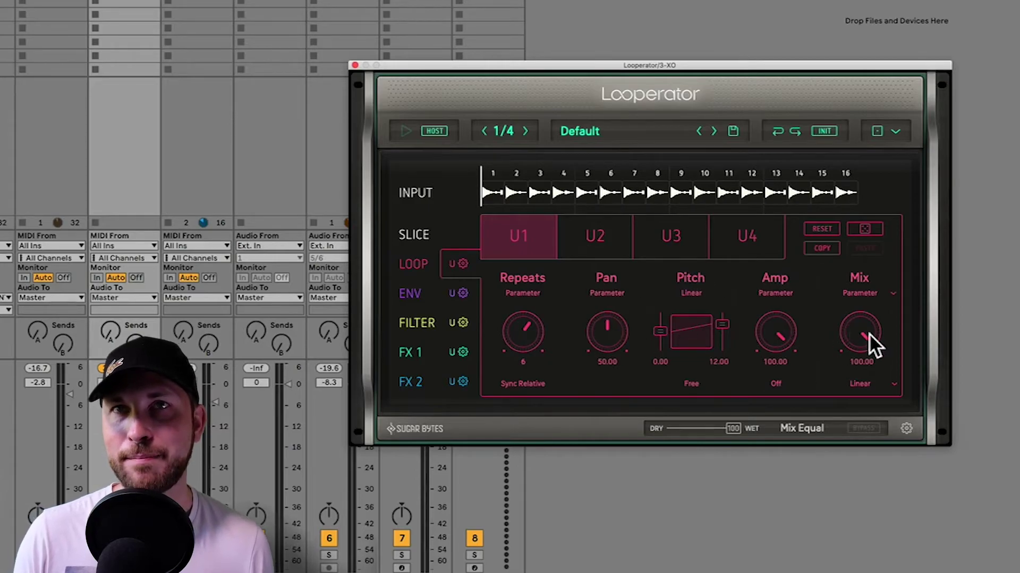
pyautogui.moveTo(856, 329); pyautogui.dragTo(865, 297)
pyautogui.moveTo(783, 322); pyautogui.dragTo(779, 300)
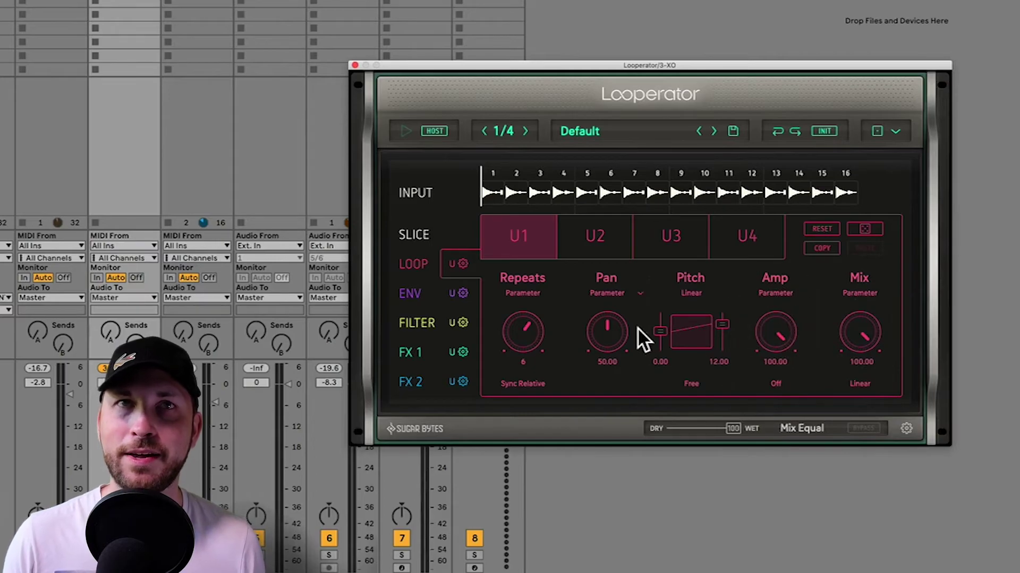
pyautogui.moveTo(614, 331); pyautogui.dragTo(613, 329)
pyautogui.moveTo(722, 326); pyautogui.dragTo(728, 324)
# Look through the Loop row's other user slots, return to U1 and close the user settings
pyautogui.click(589, 237)
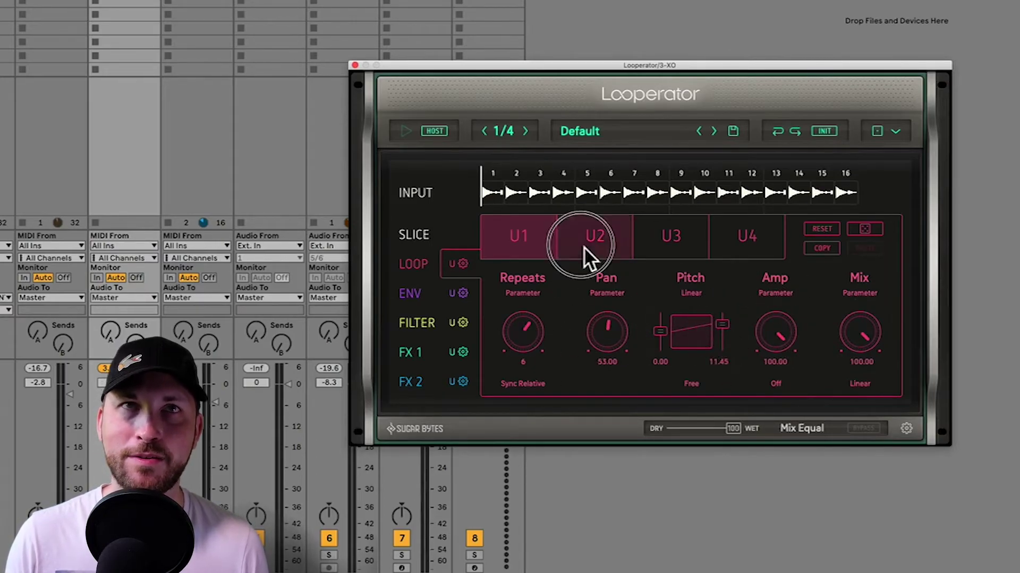
pyautogui.click(691, 243)
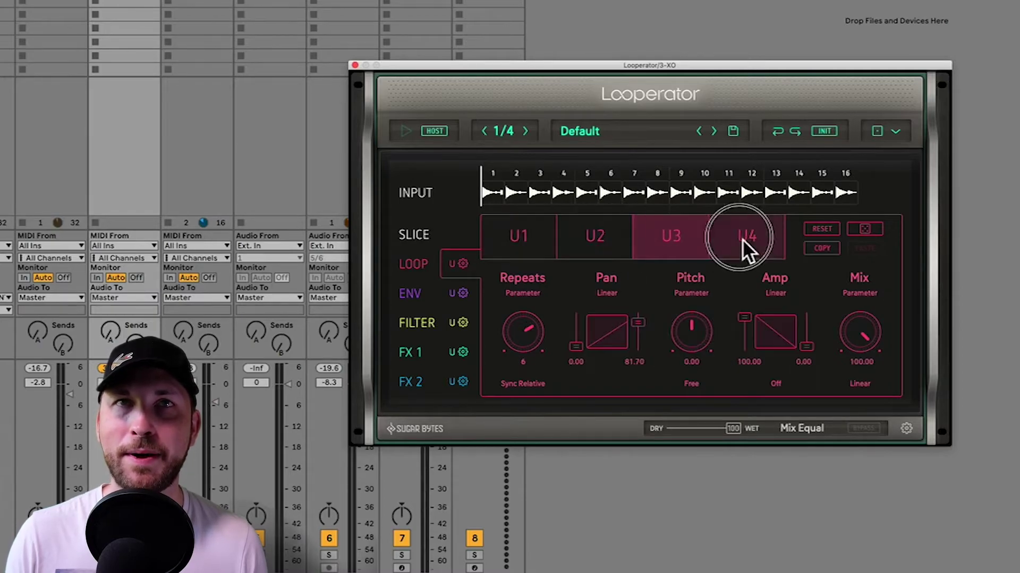
pyautogui.click(544, 247)
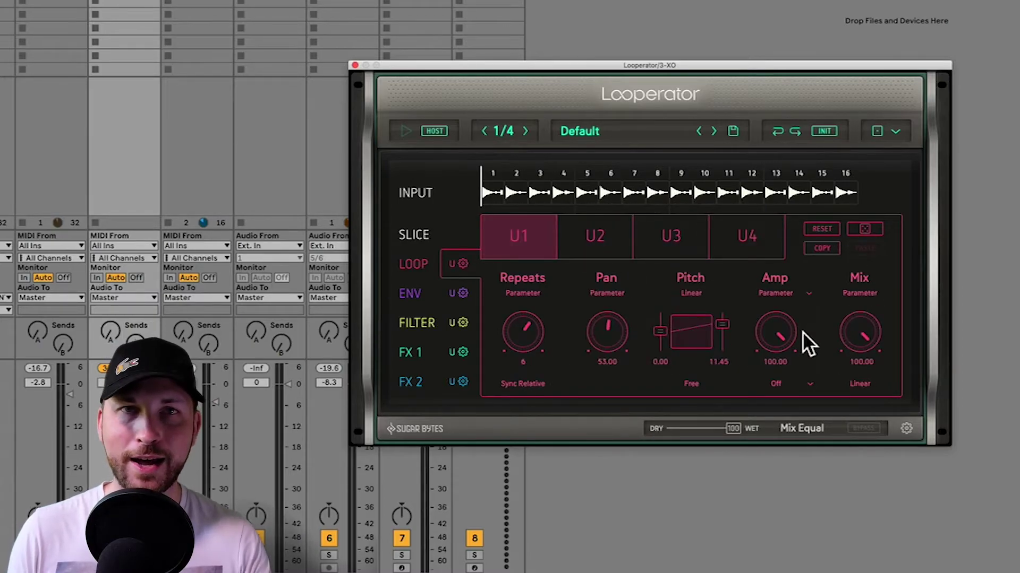
pyautogui.click(460, 265)
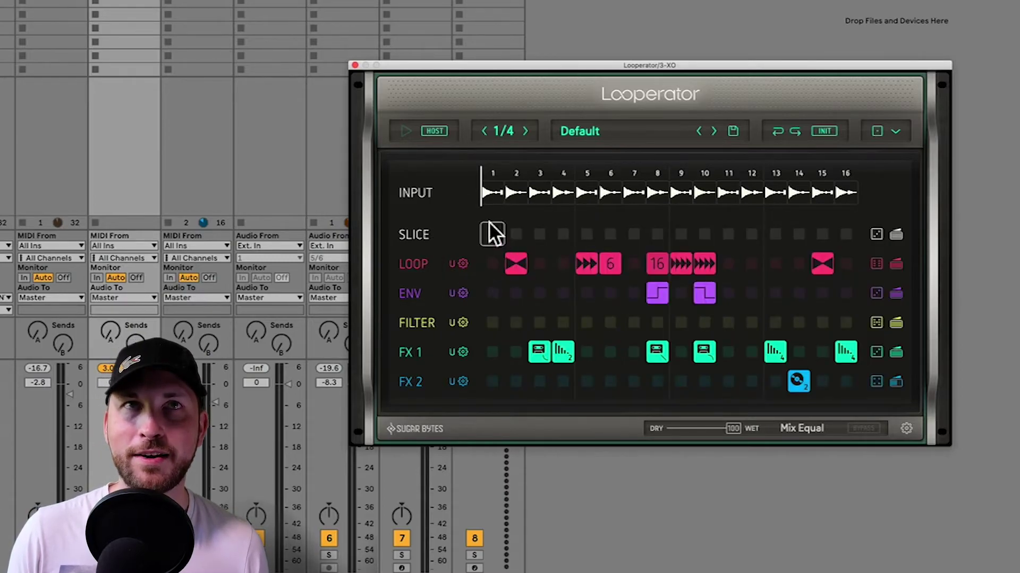
# Switch Looperator's Host sync off and back on
pyautogui.click(437, 132)
pyautogui.click(437, 131)
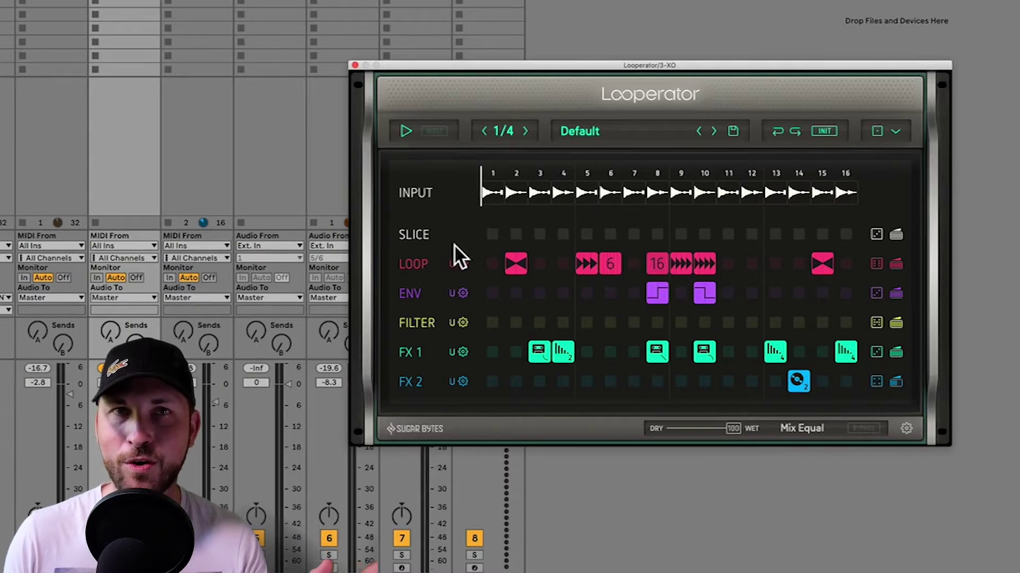
pyautogui.click(436, 131)
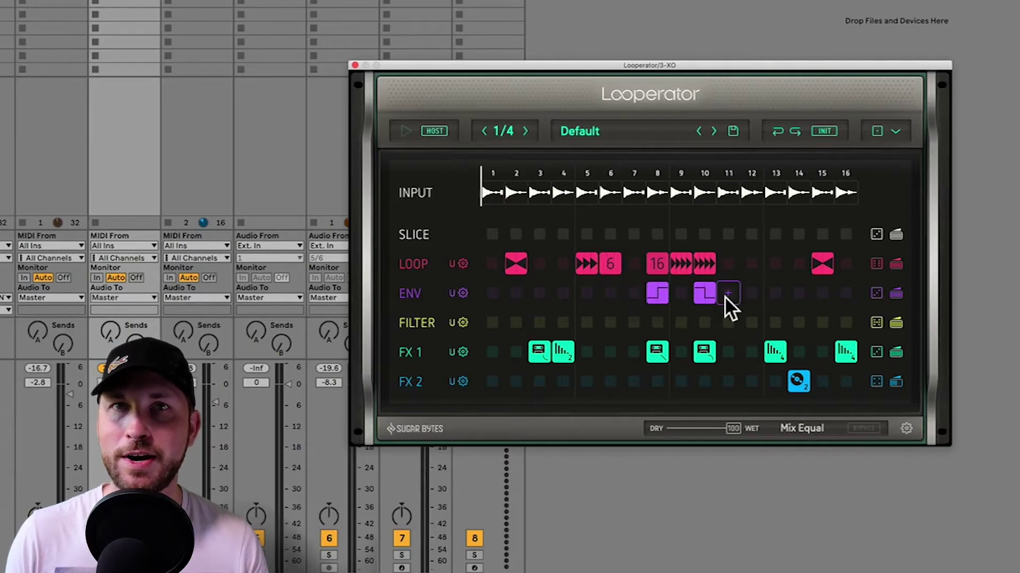
# Load the Blue Moon preset from the Harmonic folder and start playback
pyautogui.click(583, 135)
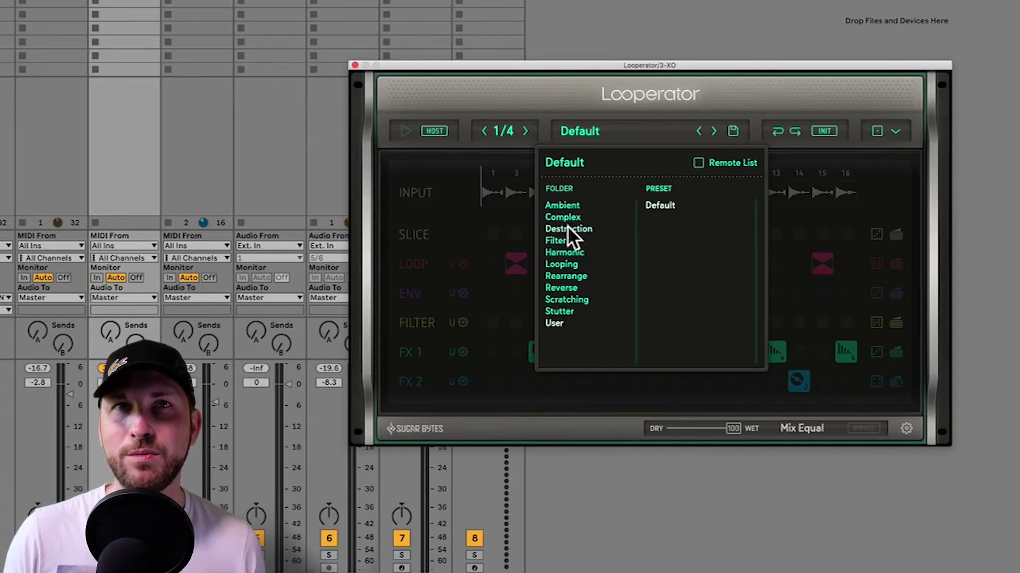
pyautogui.click(578, 254)
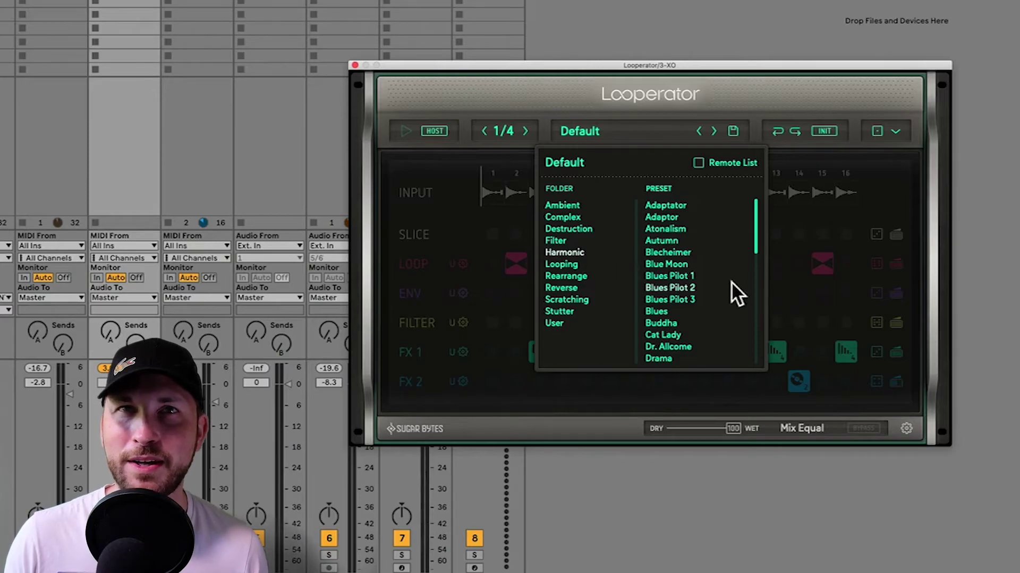
pyautogui.click(680, 266)
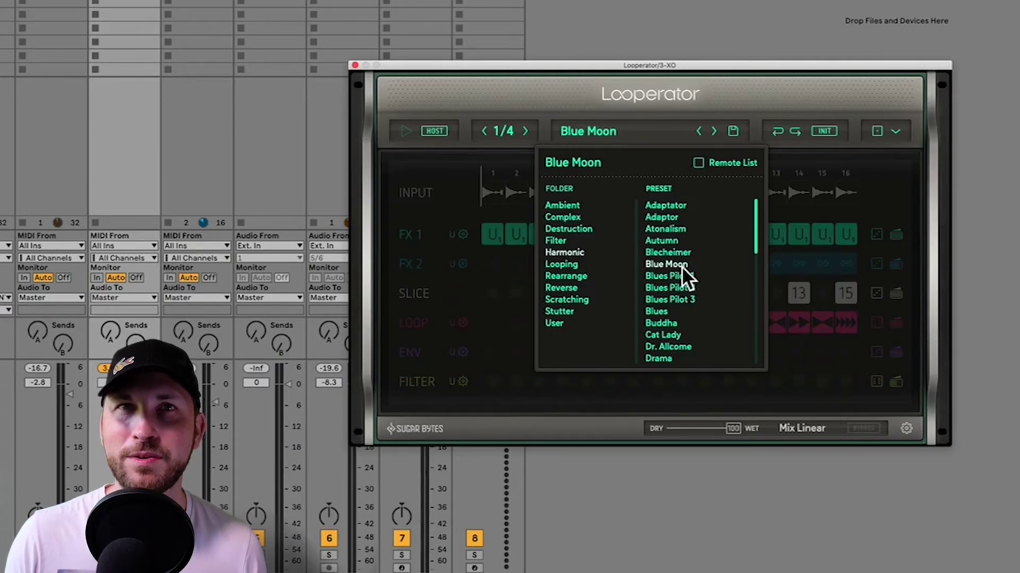
pyautogui.click(675, 97)
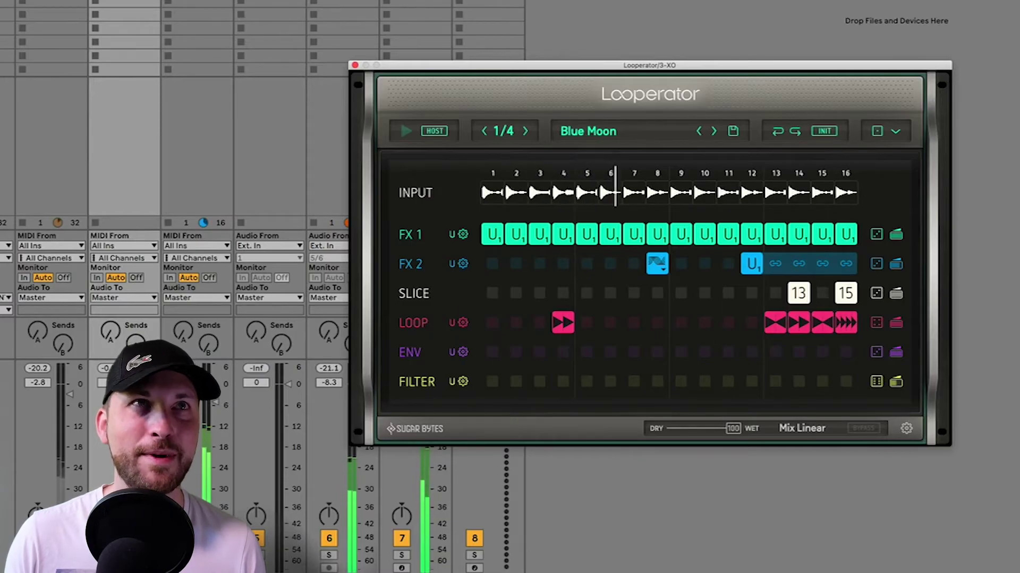
# Isolate the XO track during playback and advance Looperator to the Blues Pilot 1 preset
pyautogui.click(439, 487)
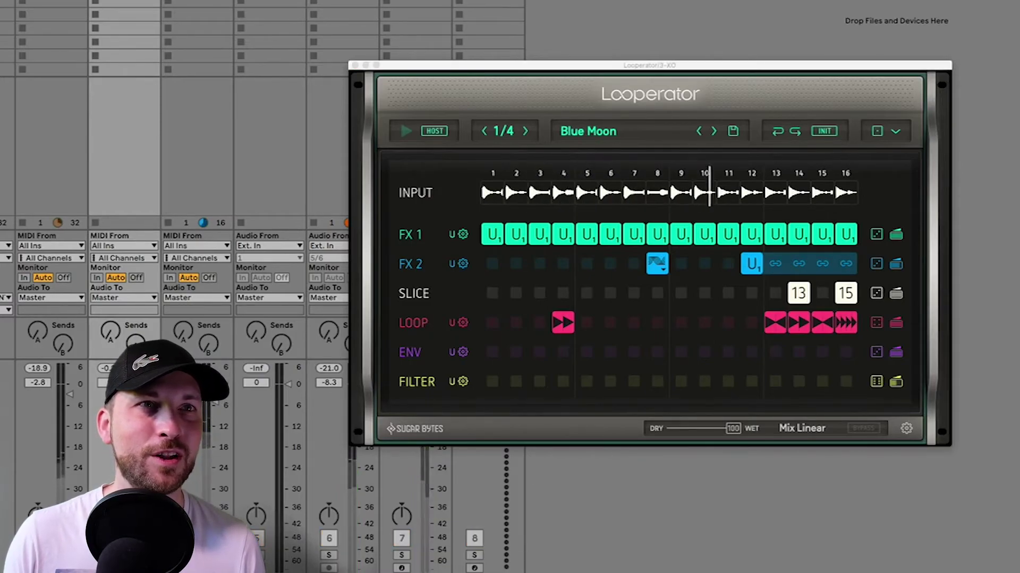
pyautogui.click(715, 133)
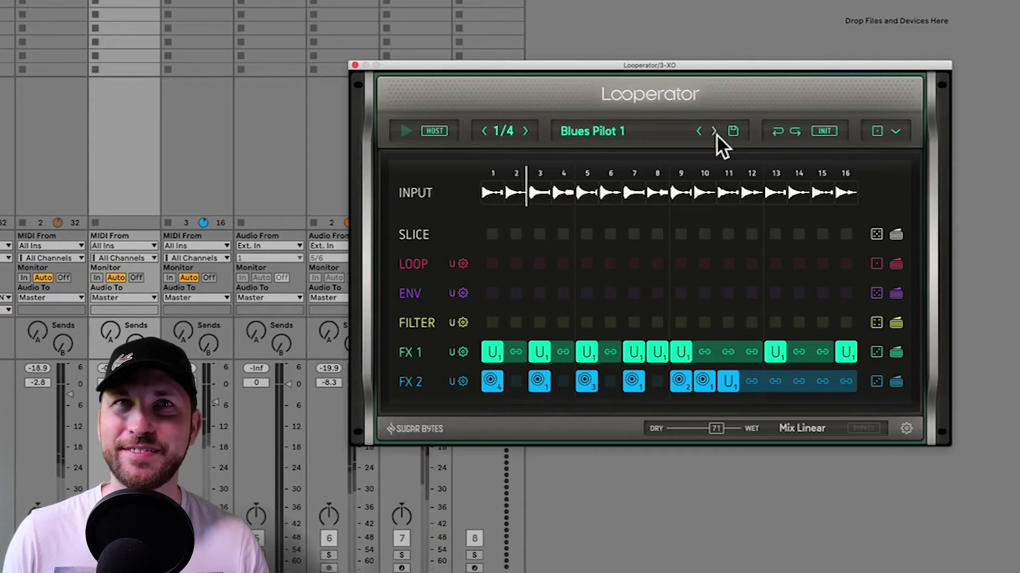
# Audition the Blues Pilot 2 and Blues Pilot 3 presets during playback and continue to the Blues preset
pyautogui.click(715, 133)
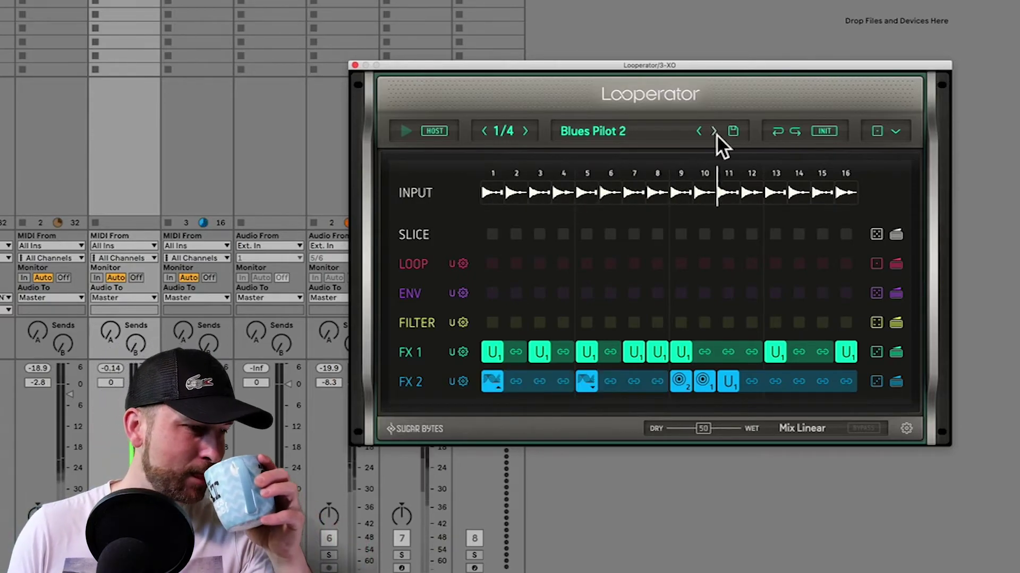
pyautogui.click(715, 133)
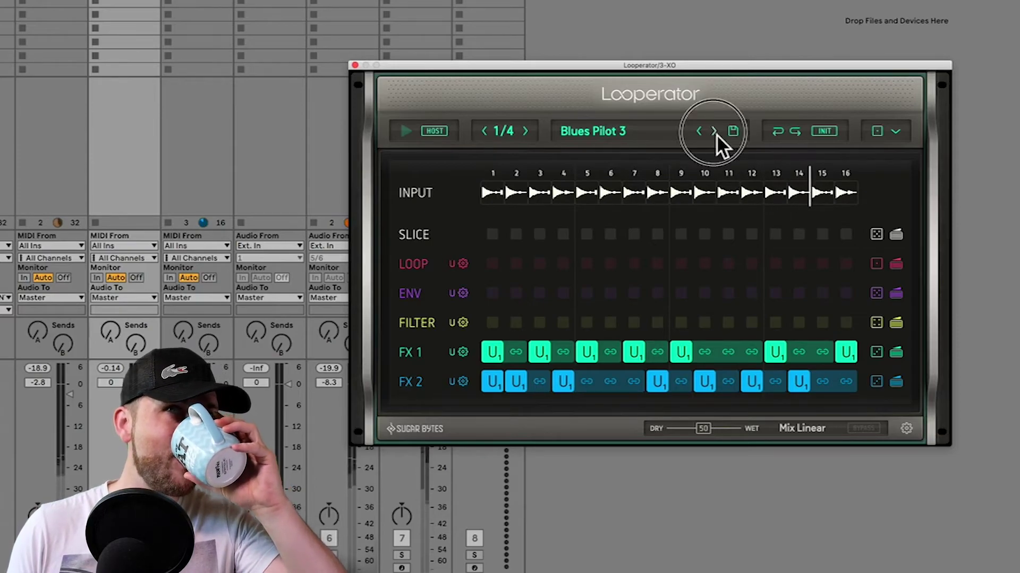
pyautogui.click(715, 133)
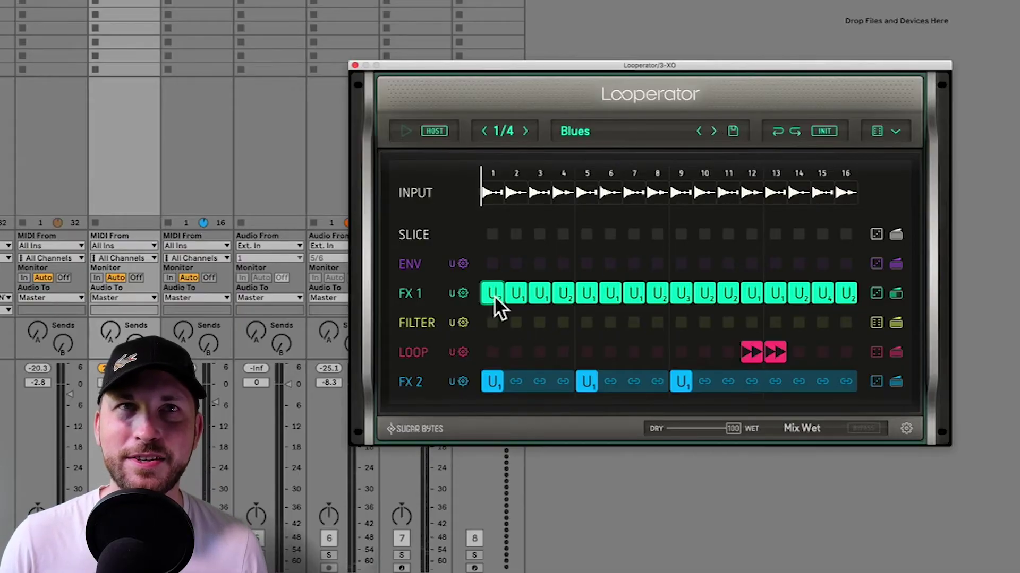
pyautogui.click(494, 295)
pyautogui.click(484, 356)
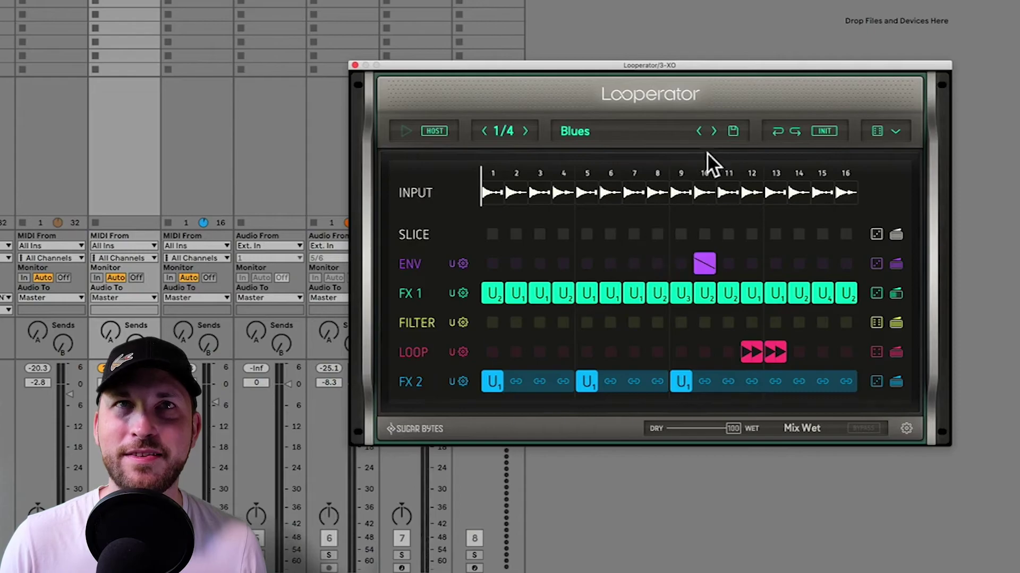
# Load the Buddha preset, start playback, and audition the following presets, including Cat Lady and Dr. Allcome, up to Expressor
pyautogui.click(714, 131)
pyautogui.press('space')
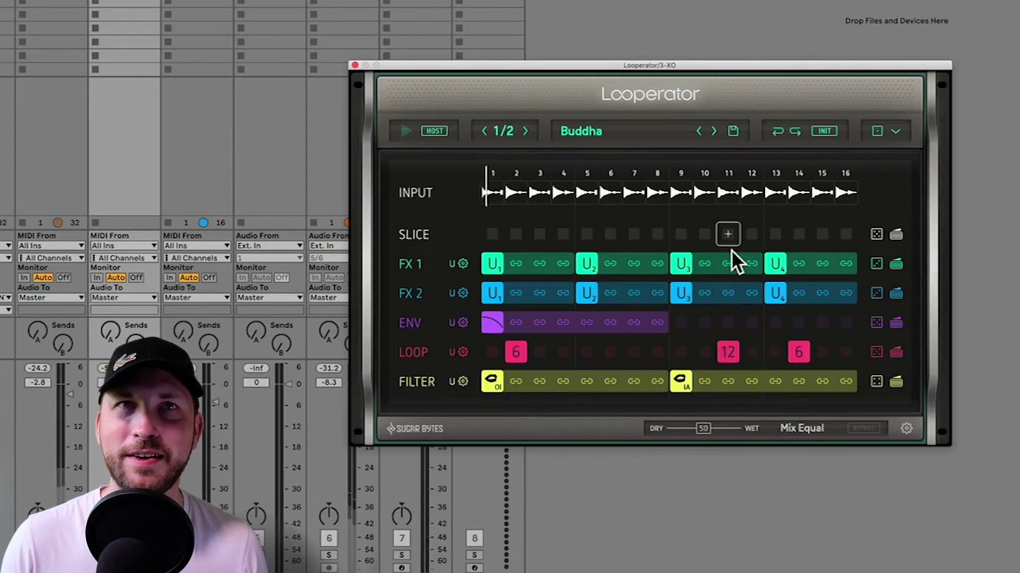
pyautogui.click(715, 132)
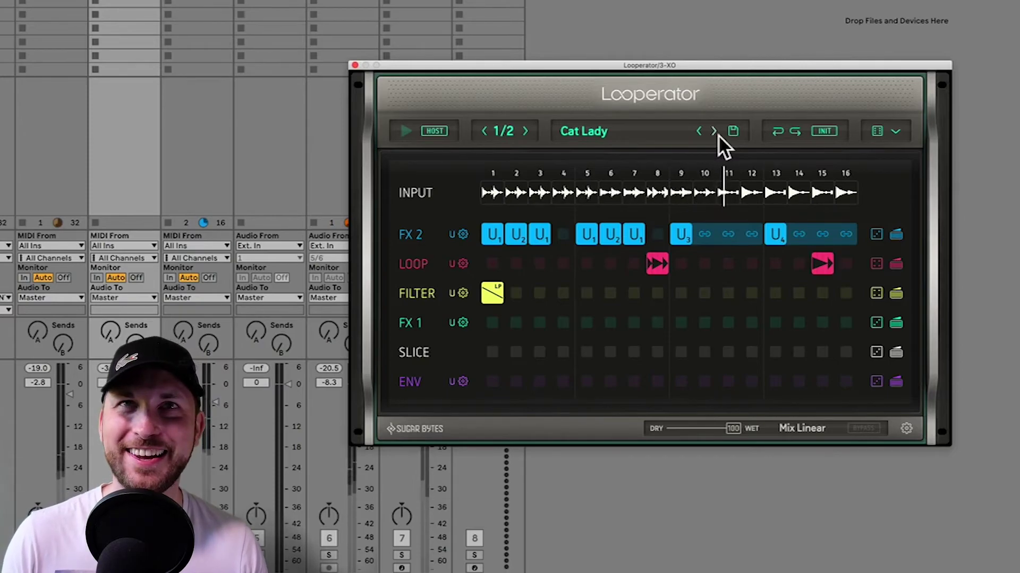
pyautogui.click(718, 135)
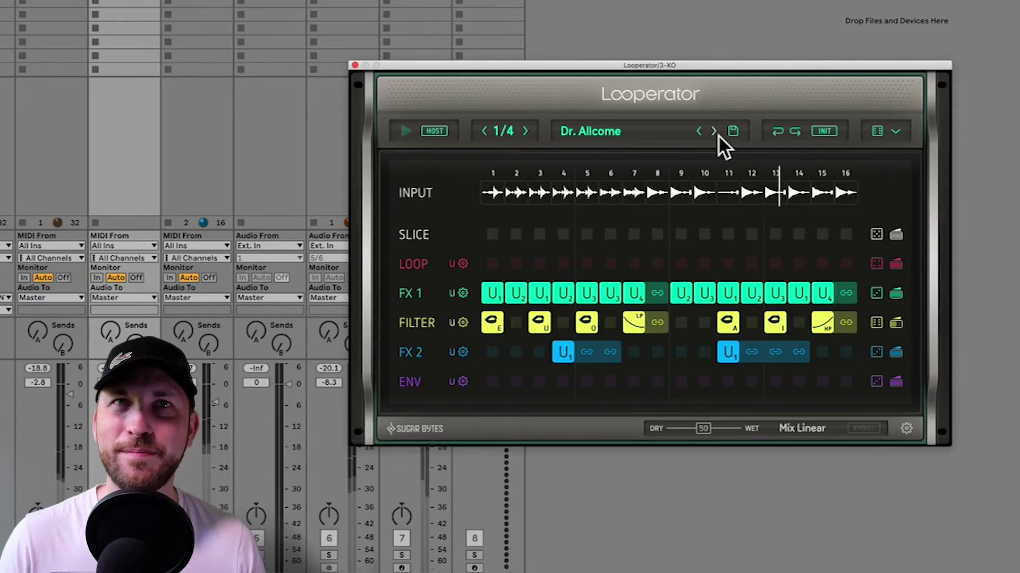
pyautogui.click(718, 135)
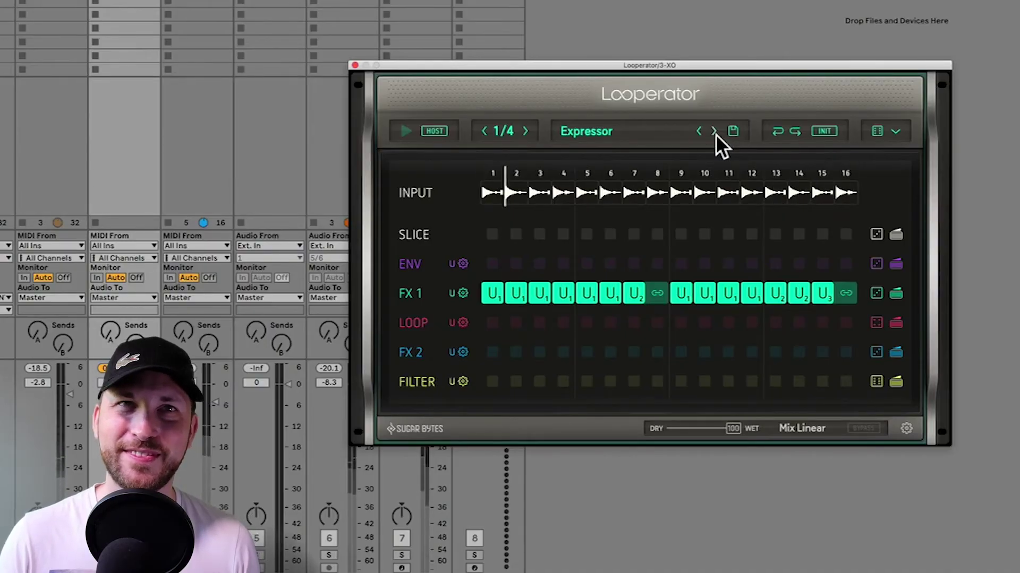
# Audition the Kinder Lied and LaidBack presets, advance to Lost with the mix at 100 wet, and stop playback
pyautogui.click(715, 134)
pyautogui.click(715, 134)
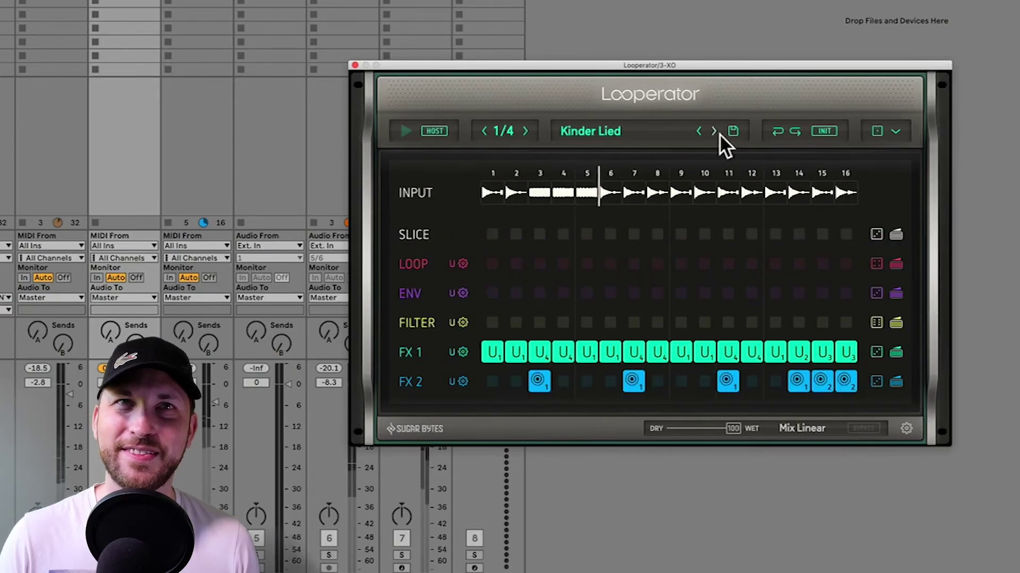
pyautogui.click(717, 133)
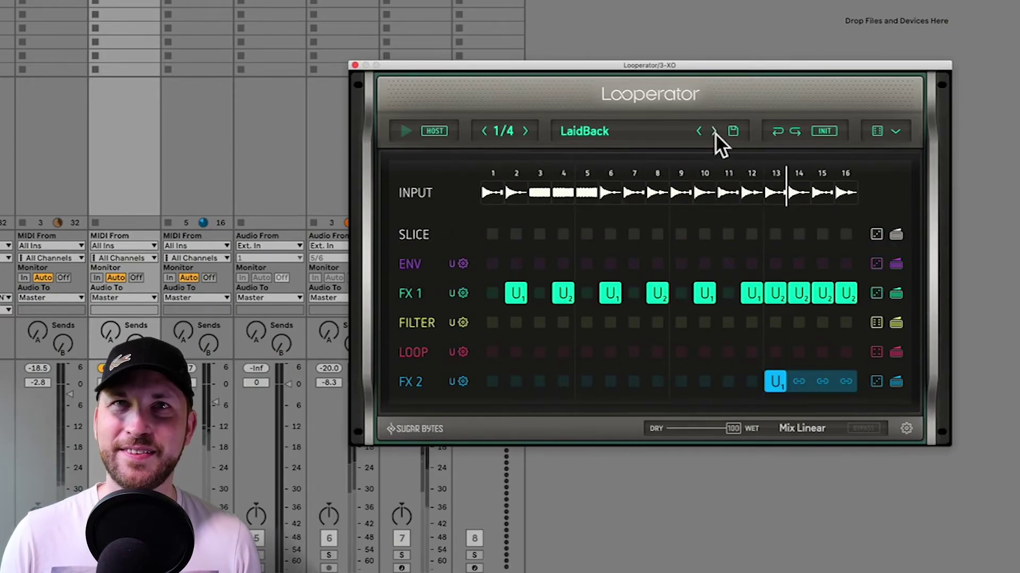
pyautogui.click(714, 133)
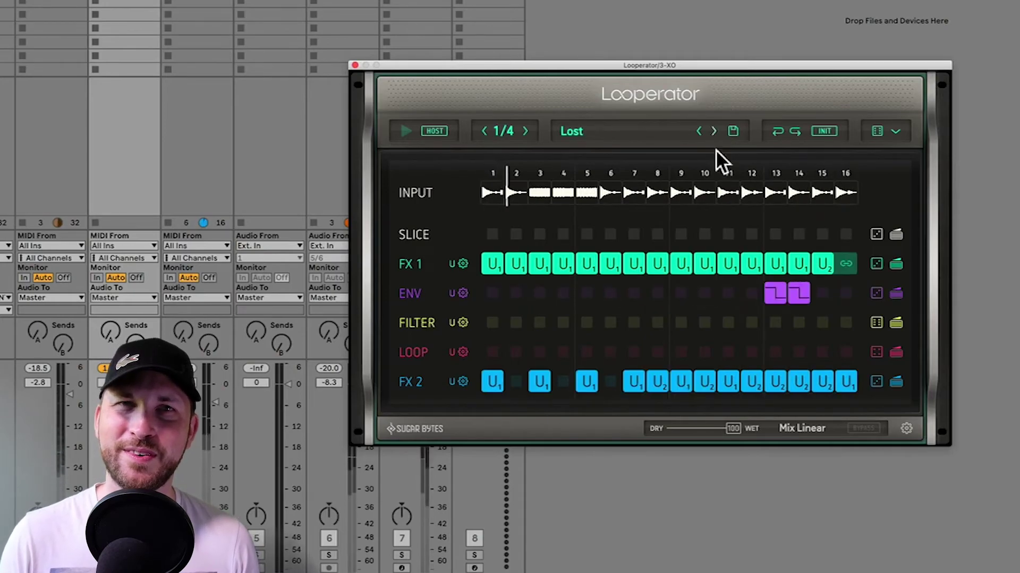
pyautogui.moveTo(727, 429); pyautogui.dragTo(783, 432)
pyautogui.press('space')
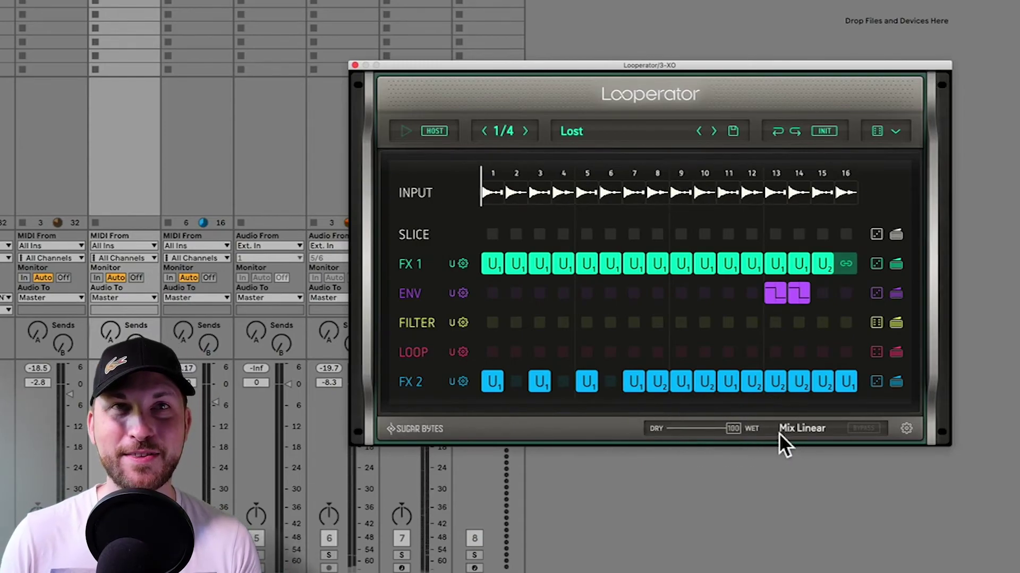